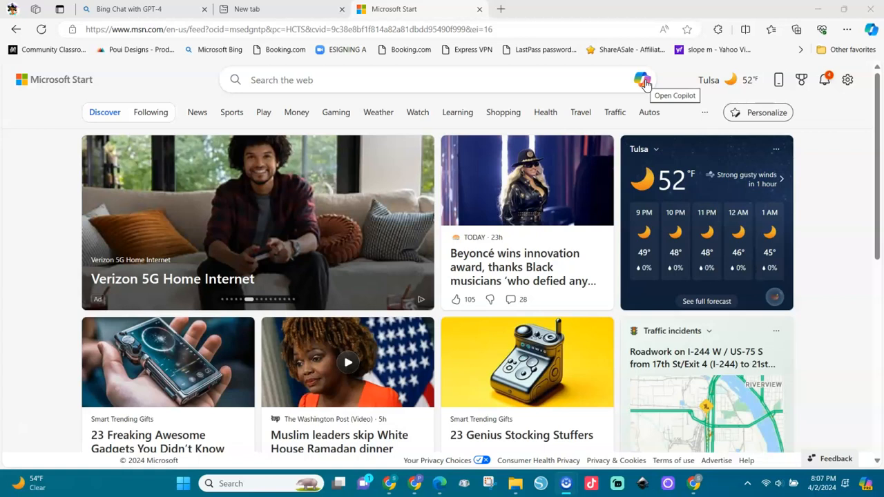
# Open Copilot and return to the existing chat to review the graduate's gratitude speech to her parents and supporters
pyautogui.click(643, 81)
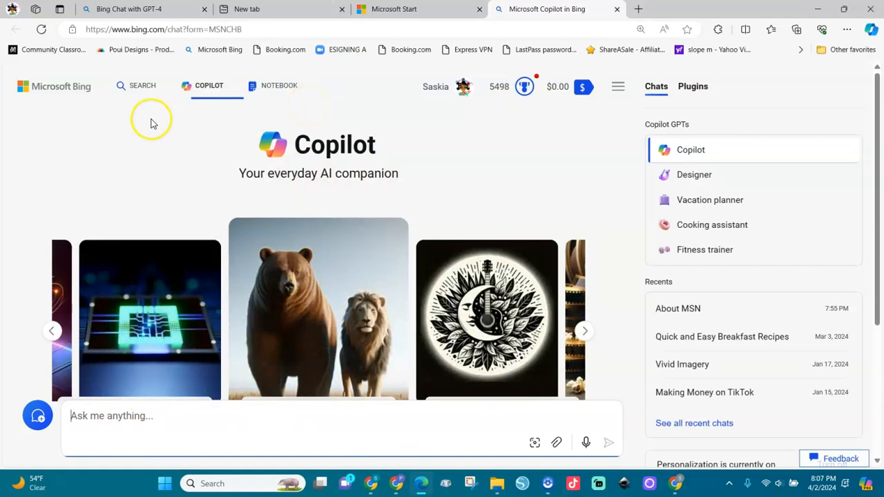
pyautogui.click(156, 15)
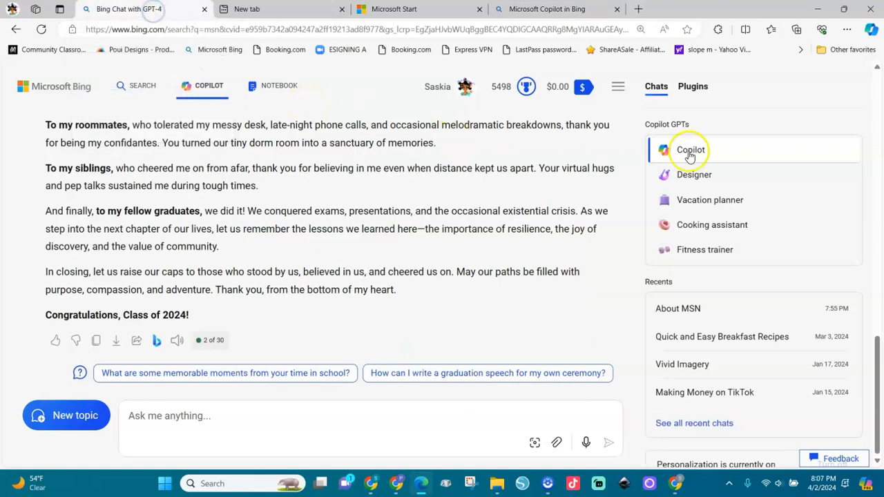
pyautogui.moveTo(878, 352); pyautogui.dragTo(877, 186)
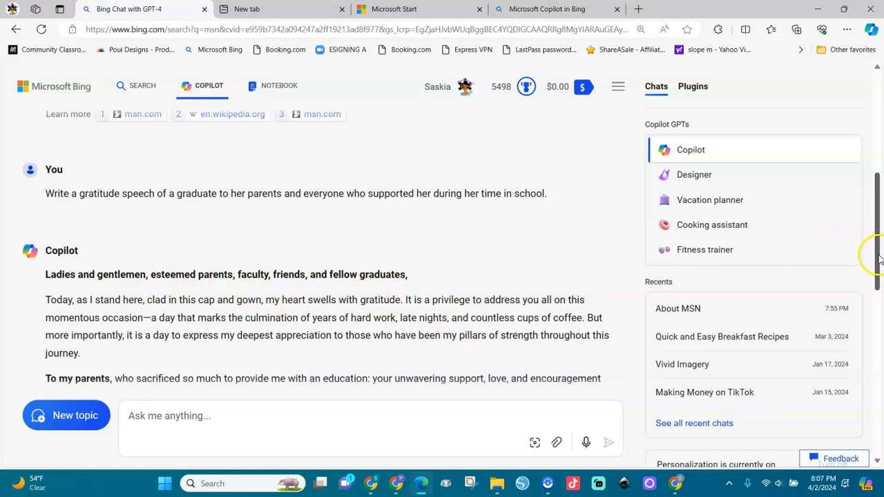
pyautogui.moveTo(879, 257)
pyautogui.mouseDown()
pyautogui.moveTo(881, 435)
pyautogui.moveTo(872, 259)
pyautogui.mouseUp()
pyautogui.click(184, 336)
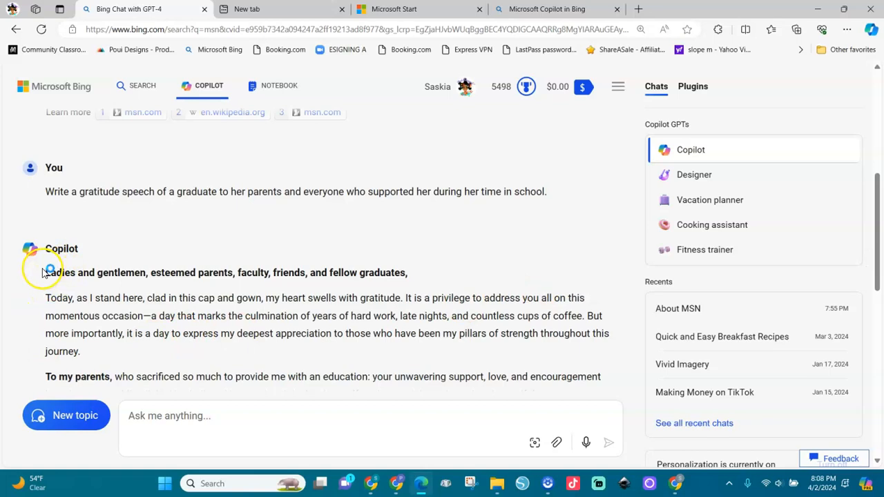
pyautogui.moveTo(54, 274); pyautogui.dragTo(606, 388)
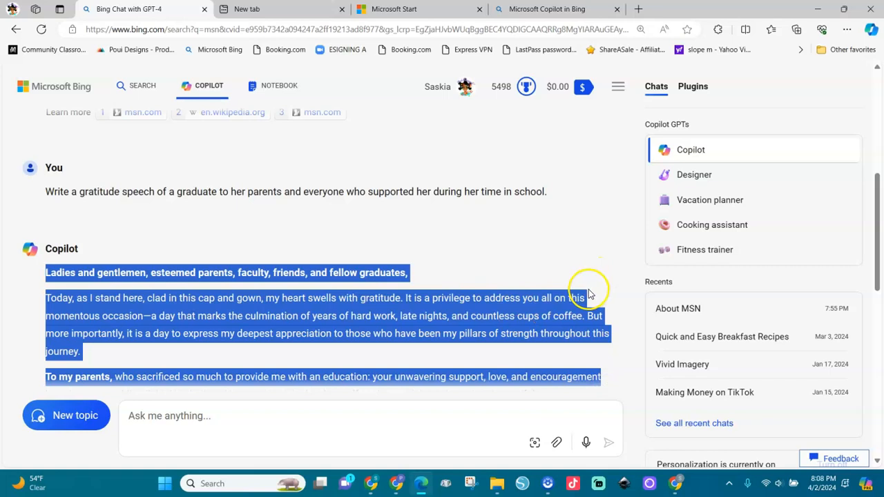
pyautogui.click(580, 270)
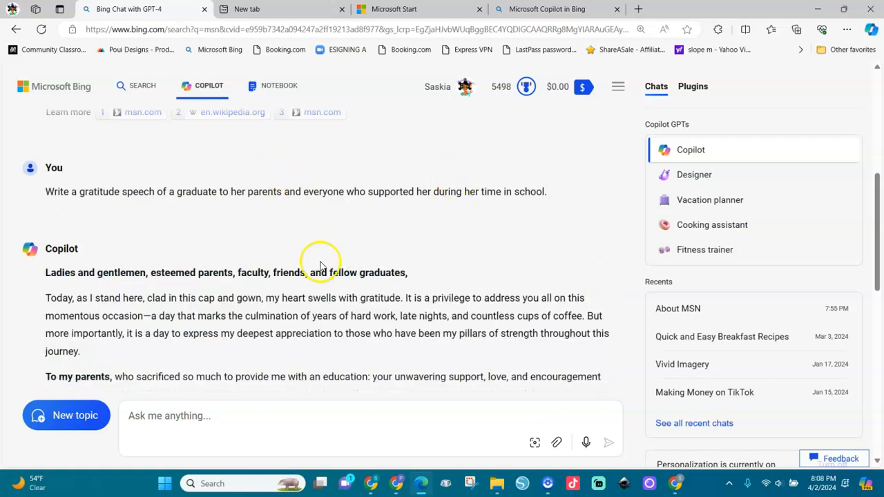
# Switch to the ElevenLabs Speech Synthesis page and review the Text to Speech settings, history and text box
pyautogui.click(396, 483)
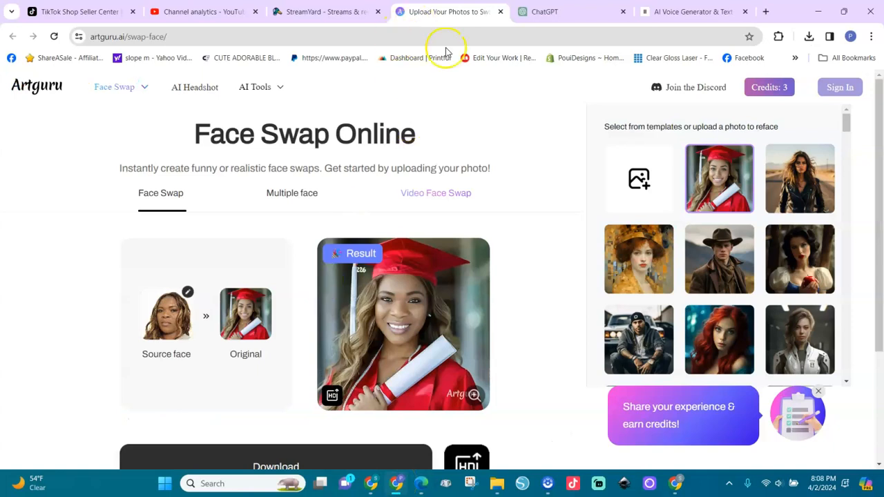
pyautogui.click(664, 14)
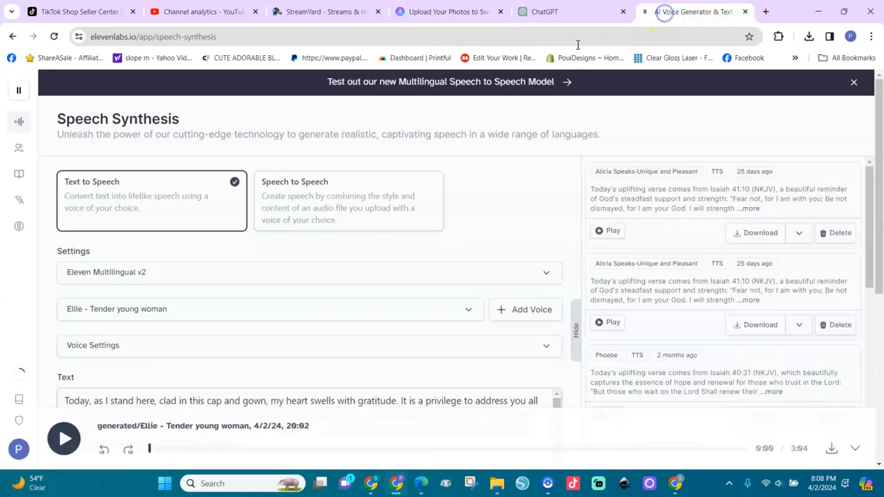
pyautogui.moveTo(24, 143)
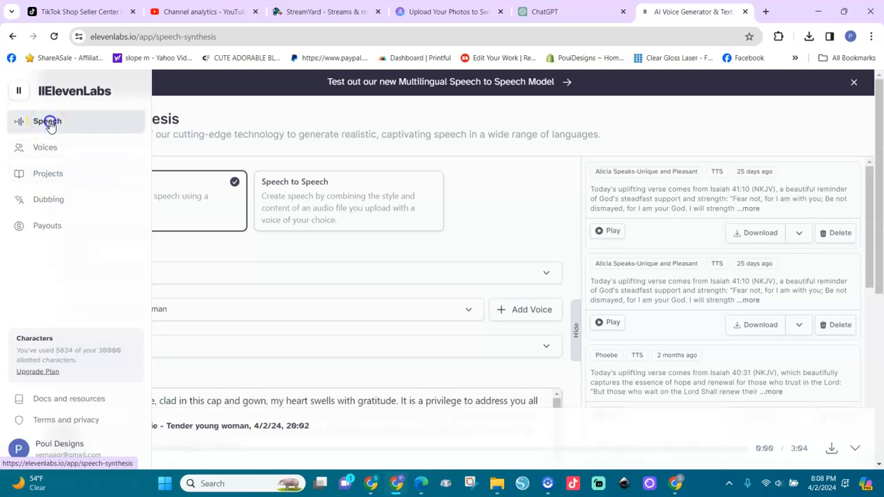
pyautogui.click(49, 122)
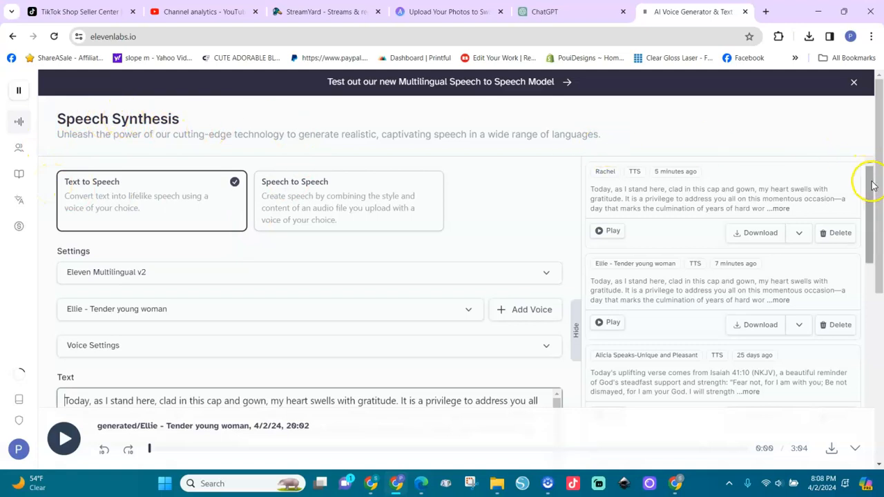
pyautogui.moveTo(878, 187); pyautogui.dragTo(880, 335)
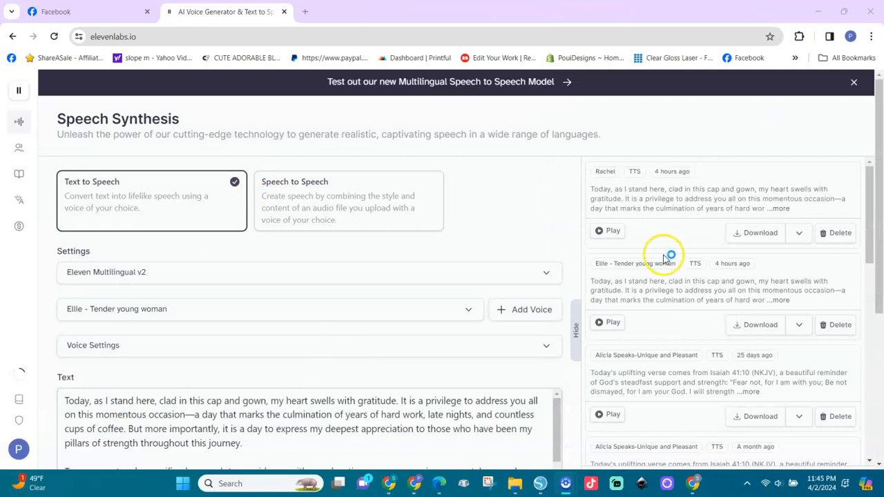
pyautogui.moveTo(879, 232); pyautogui.dragTo(880, 322)
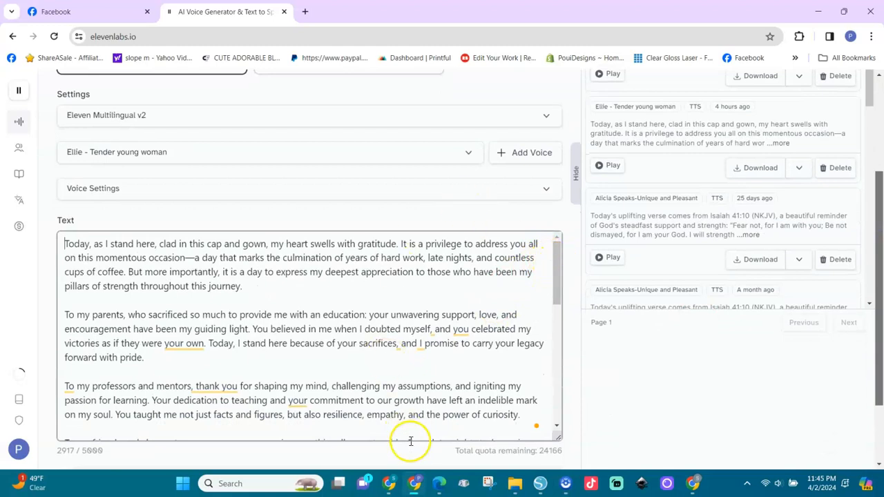
# Copy the Copilot-generated speech text, from its opening greeting onwards, out of the chat
pyautogui.click(438, 484)
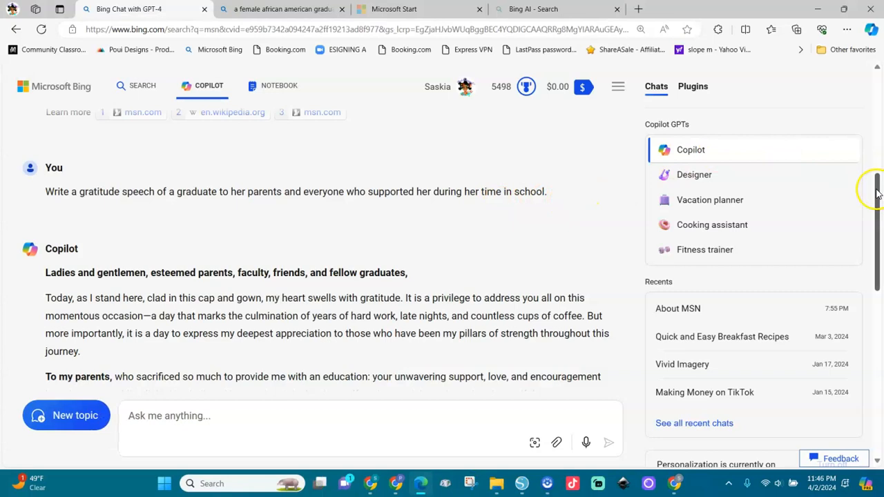
pyautogui.moveTo(876, 191); pyautogui.dragTo(876, 198)
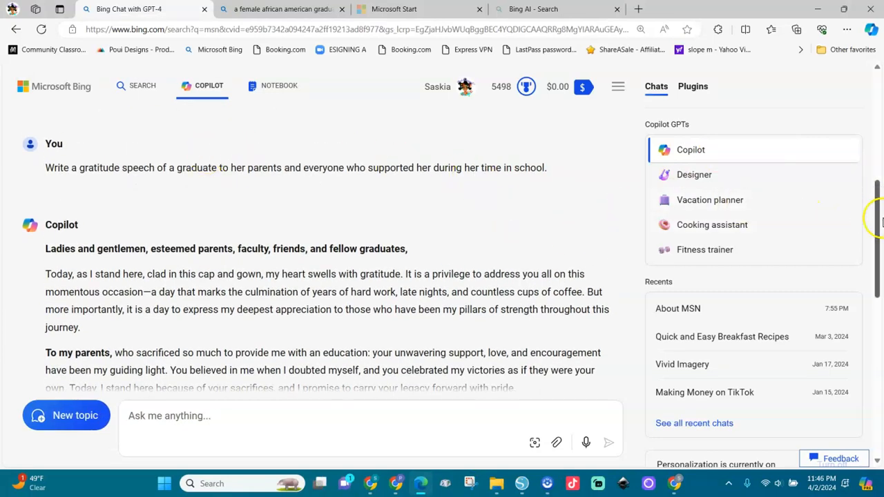
pyautogui.moveTo(40, 249); pyautogui.dragTo(495, 392)
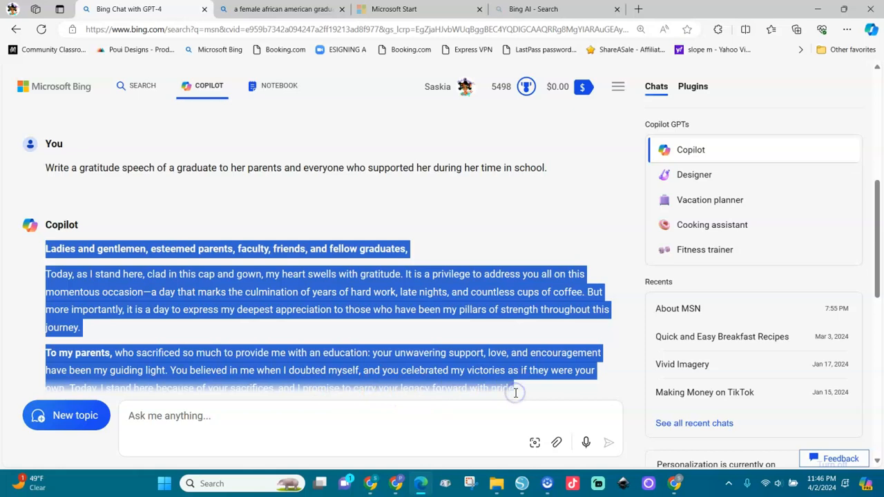
pyautogui.rightClick(497, 310)
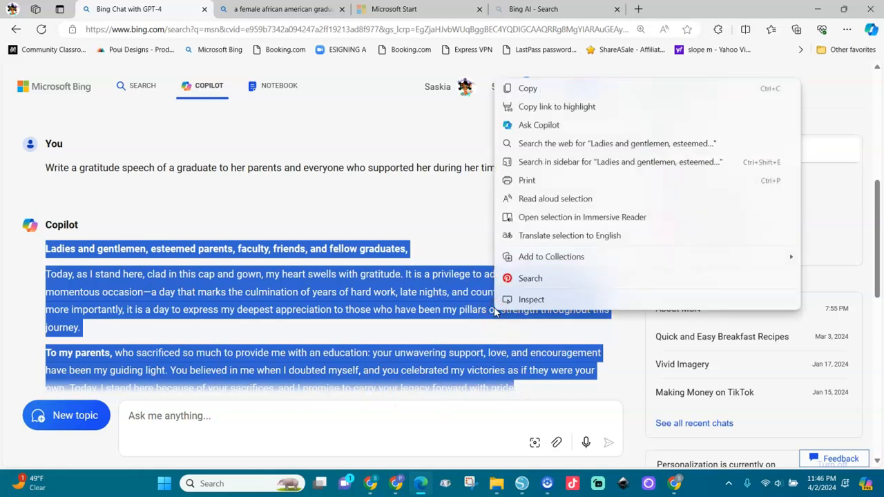
pyautogui.click(528, 92)
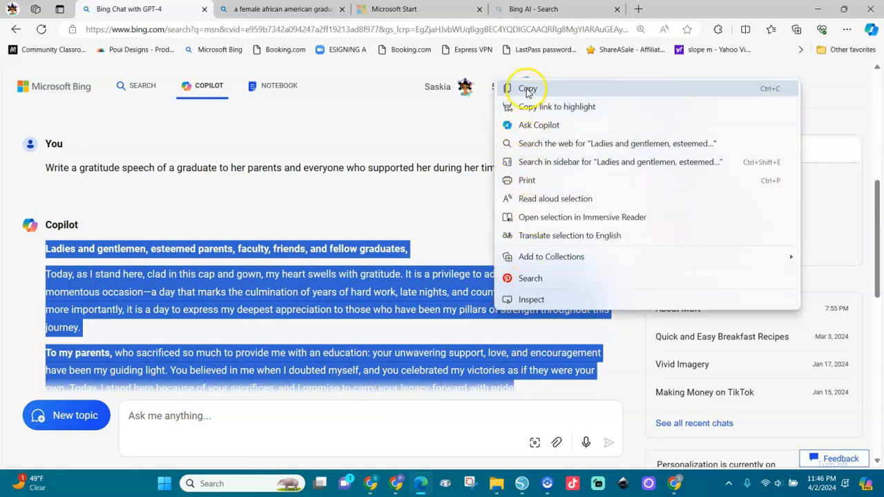
pyautogui.click(527, 90)
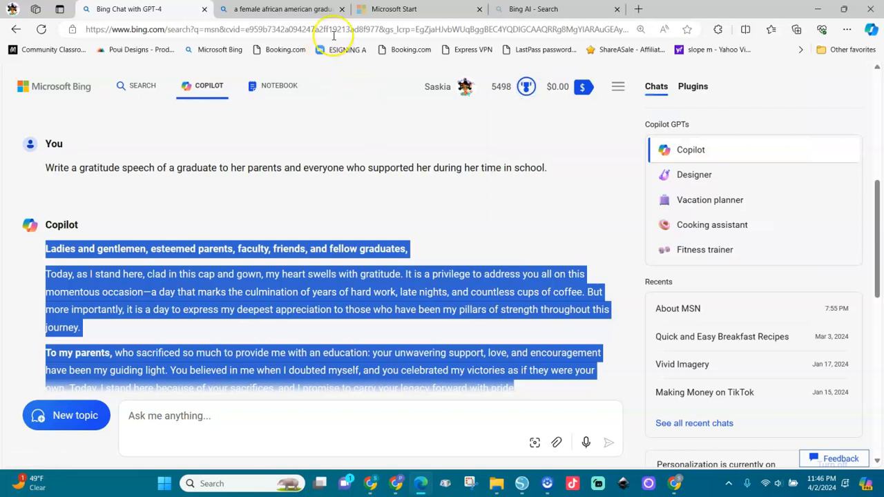
# Return to ElevenLabs, check the speech text in the Text to Speech box, and open the Voice Library
pyautogui.click(398, 486)
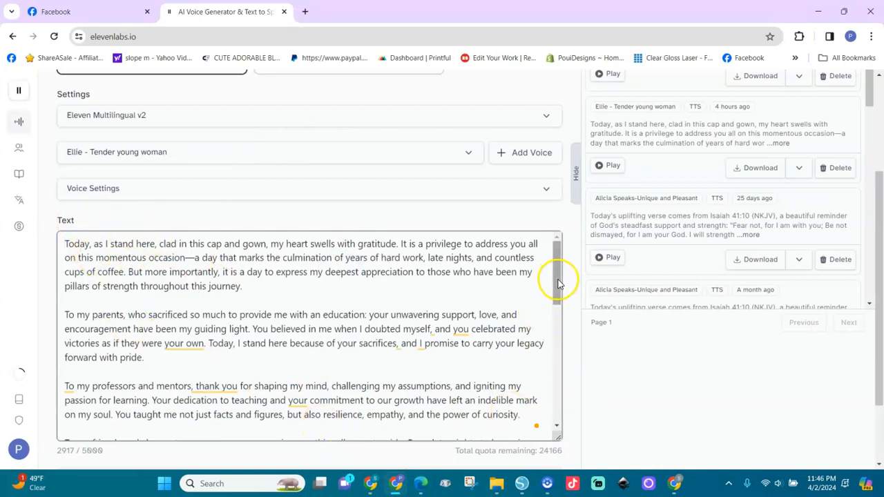
pyautogui.moveTo(558, 282)
pyautogui.mouseDown()
pyautogui.moveTo(557, 415)
pyautogui.moveTo(562, 293)
pyautogui.mouseUp()
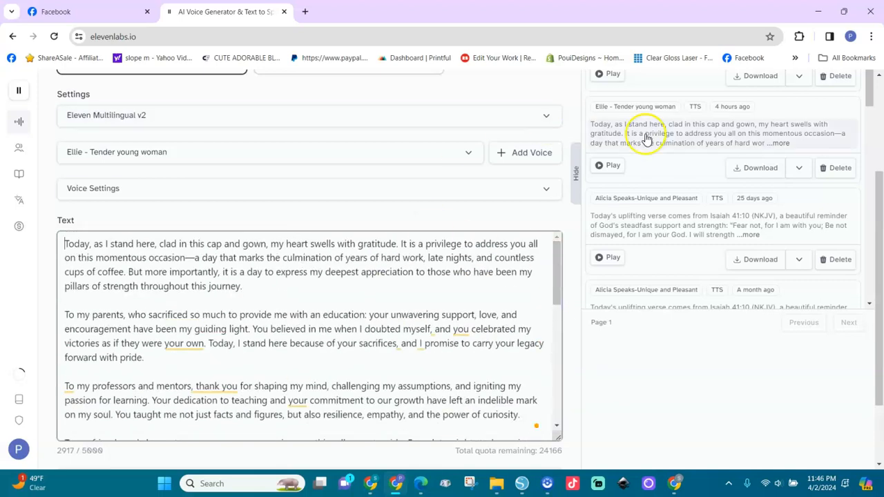
pyautogui.moveTo(880, 190); pyautogui.dragTo(880, 90)
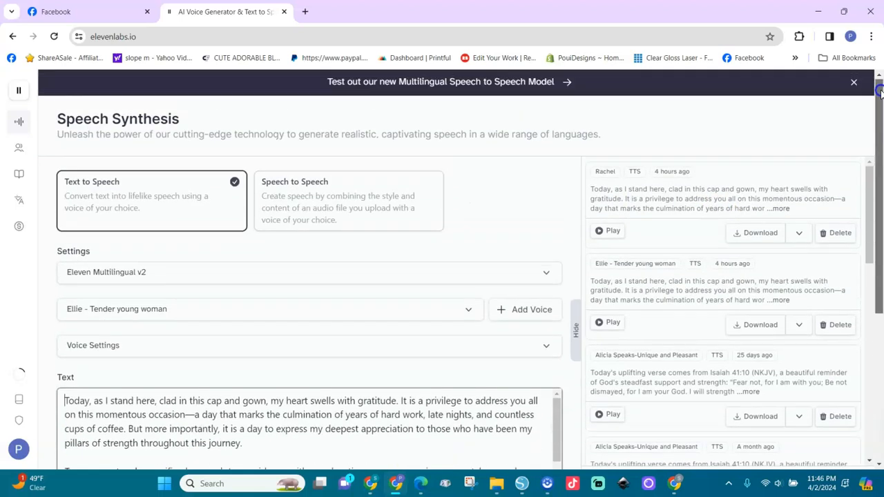
pyautogui.moveTo(16, 123)
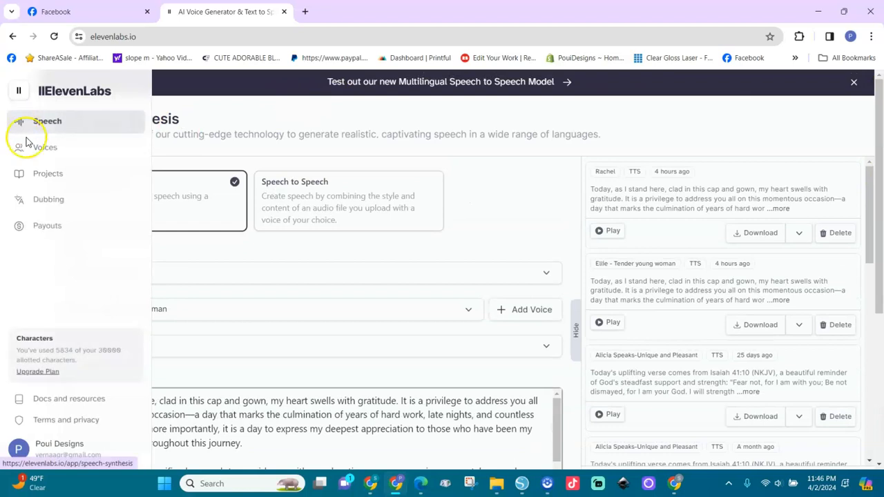
pyautogui.click(42, 152)
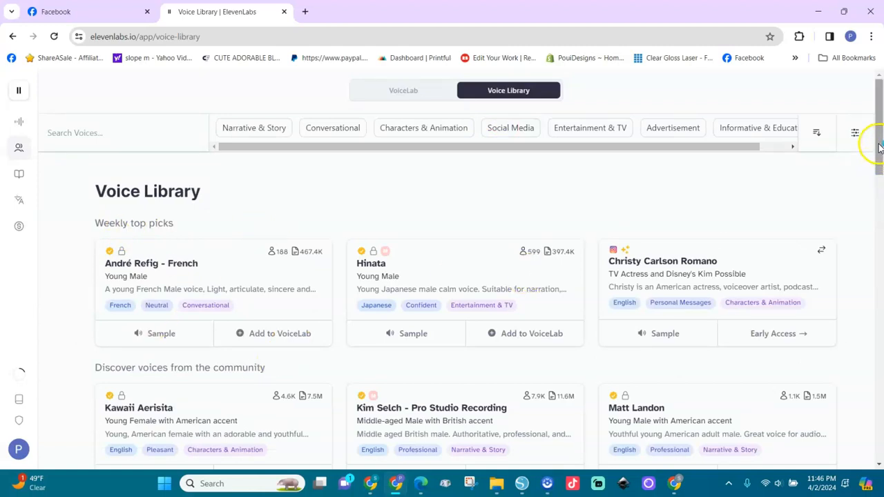
# Play the voice samples for Hinata, Kawaii Aerisita, André Refig - French and Christy Carlson Romano
pyautogui.moveTo(879, 145); pyautogui.dragTo(878, 165)
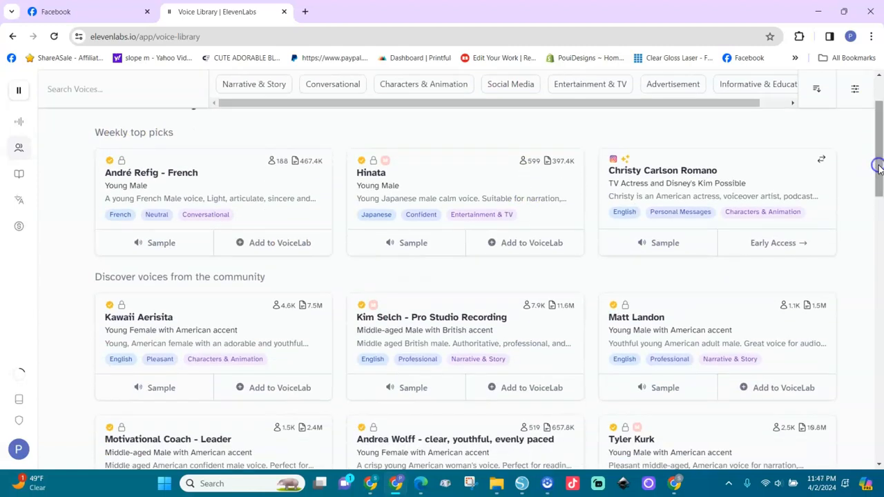
pyautogui.click(411, 245)
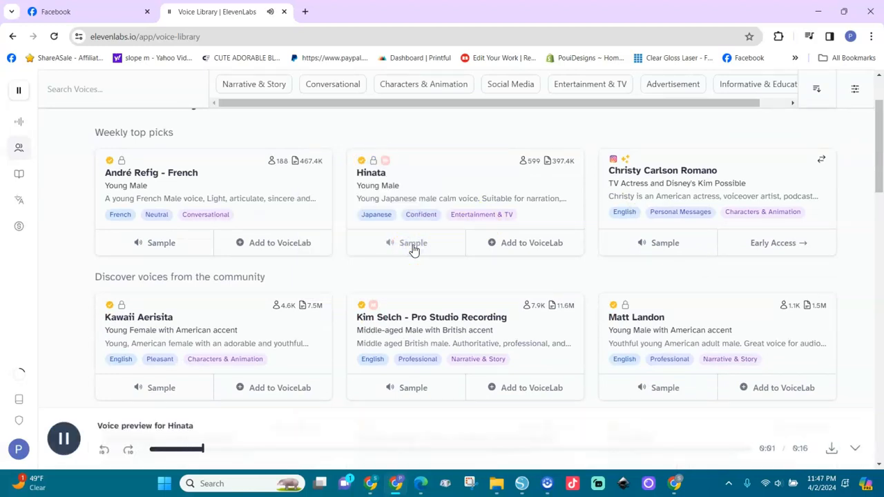
pyautogui.press('XF86AudioRaiseVolume')
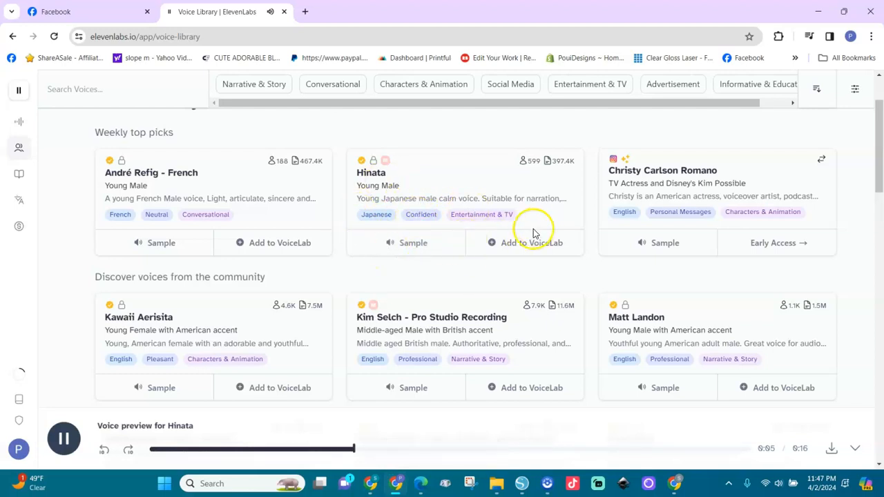
pyautogui.click(151, 389)
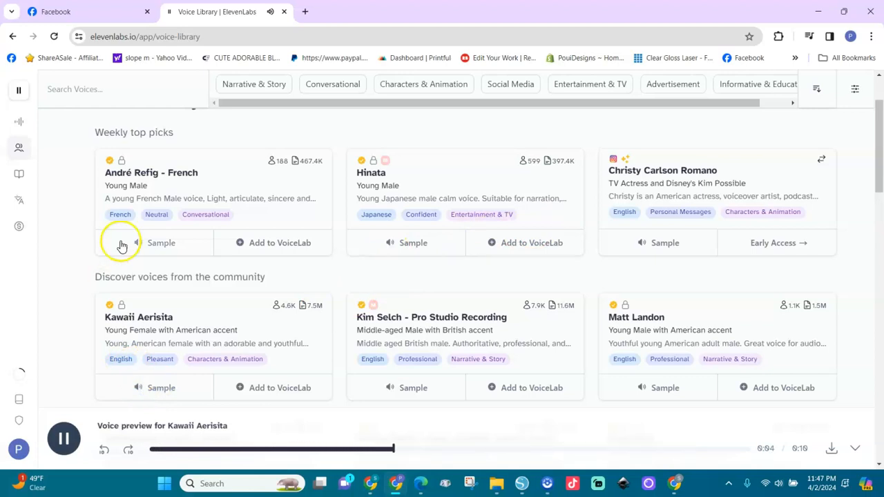
pyautogui.click(154, 245)
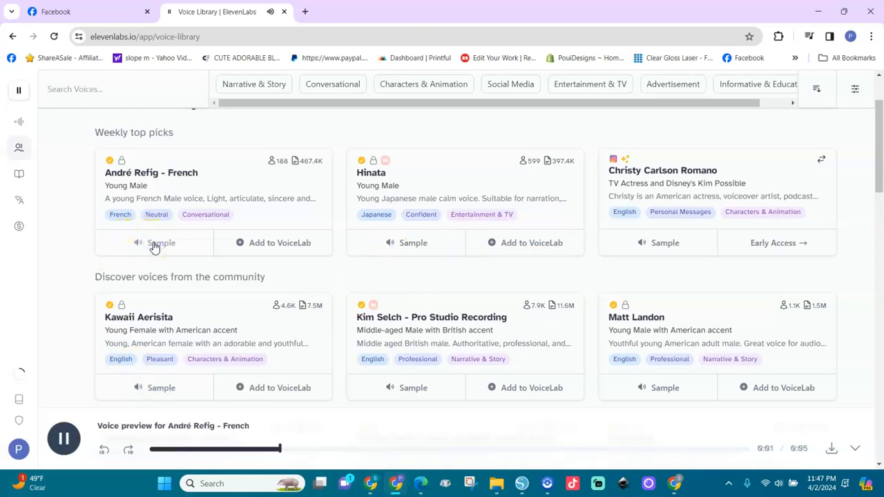
pyautogui.click(665, 248)
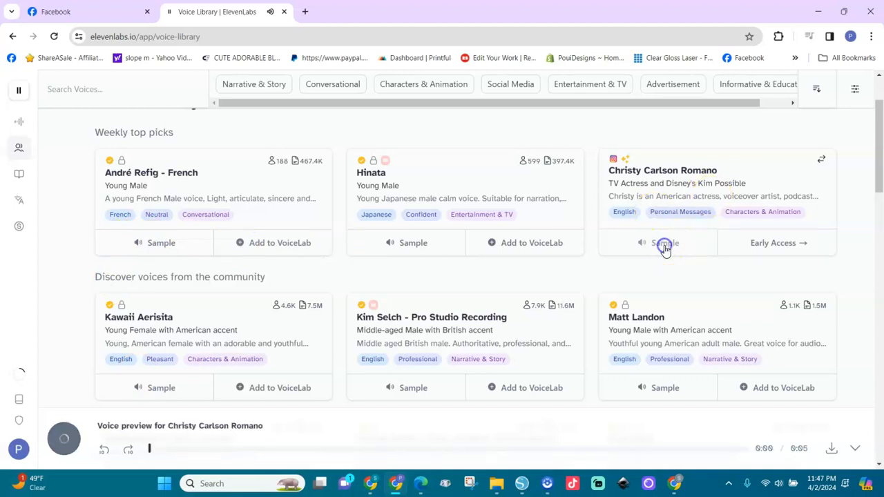
# Preview the Matt Landon, Jasmae- Narration, Children's Books and Ellie - Tender young woman voice samples
pyautogui.moveTo(875, 160); pyautogui.dragTo(880, 201)
pyautogui.click(672, 224)
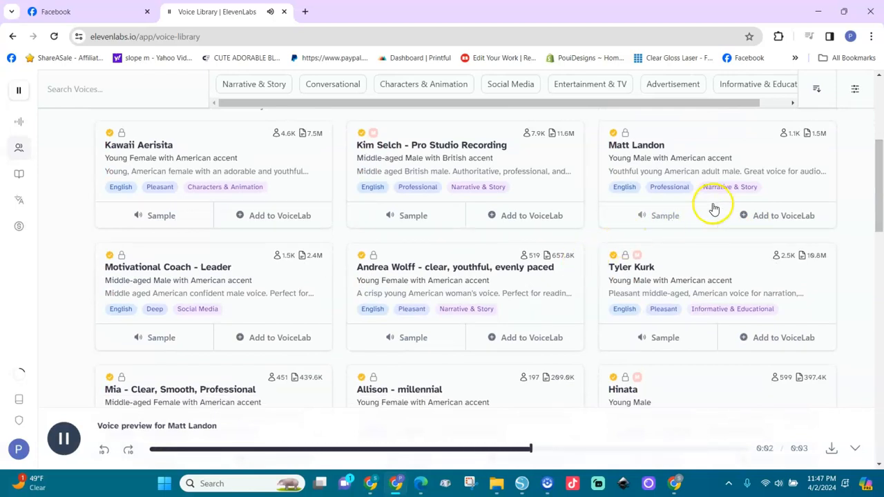
pyautogui.moveTo(878, 205); pyautogui.dragTo(880, 395)
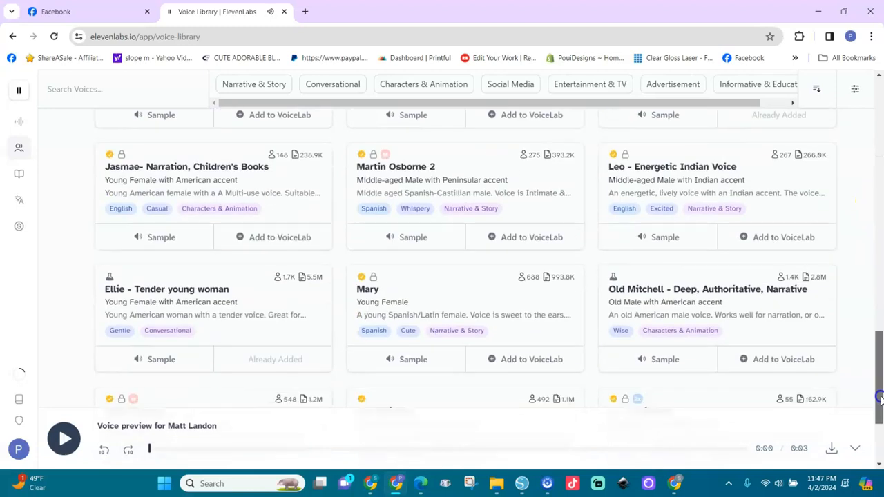
pyautogui.click(172, 235)
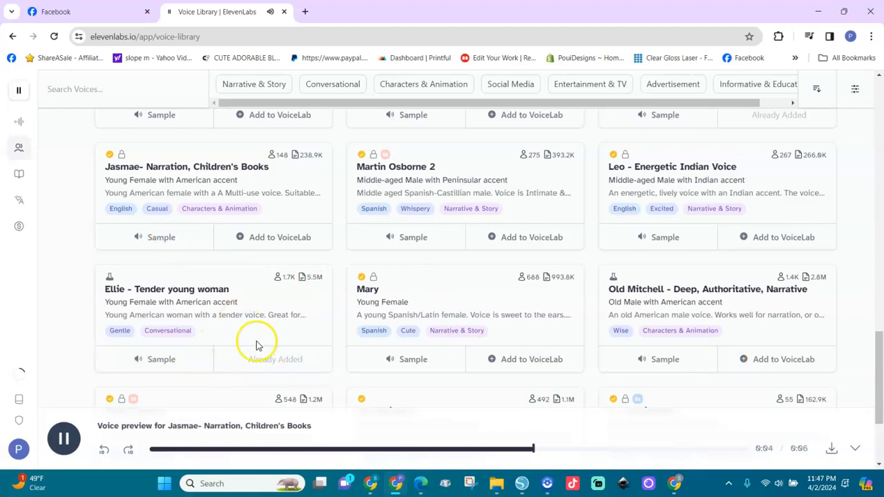
pyautogui.click(163, 360)
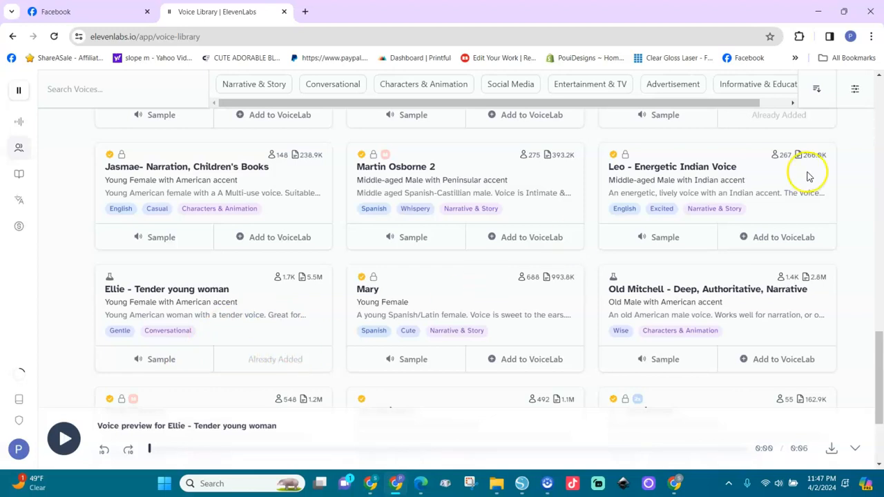
# Open VoiceLab and browse the voices already added to it
pyautogui.moveTo(880, 395); pyautogui.dragTo(880, 90)
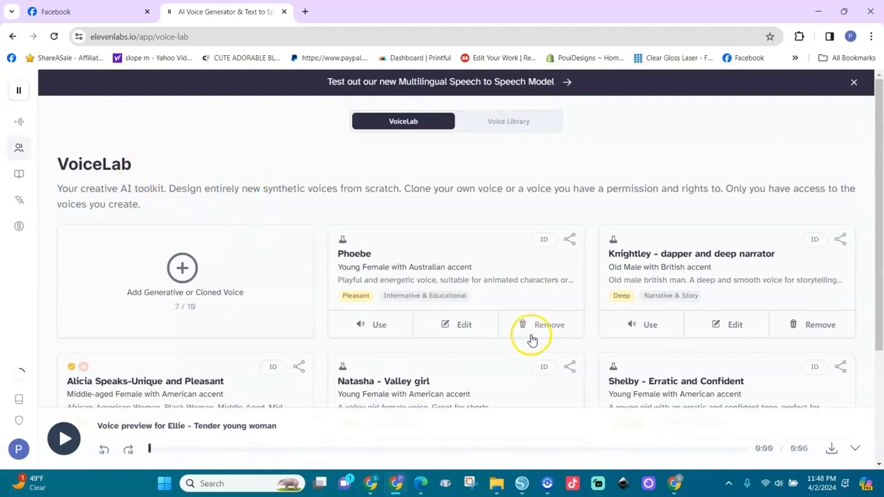
pyautogui.moveTo(881, 220); pyautogui.dragTo(880, 372)
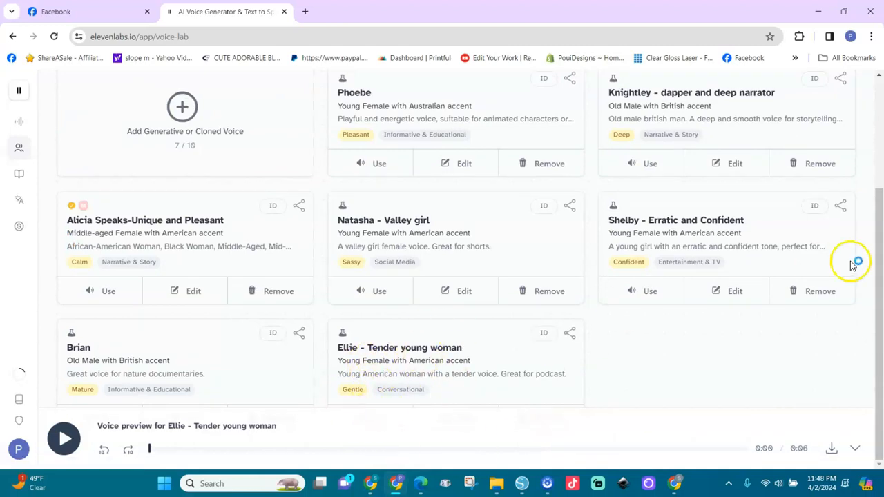
# Return to Text to Speech and insert the Copilot opening line 'Ladies and gentlemen, esteemed parents, faculty, friends, and fellow graduates,' at the start of the speech text
pyautogui.scroll(3, 848, 262)
pyautogui.moveTo(24, 157)
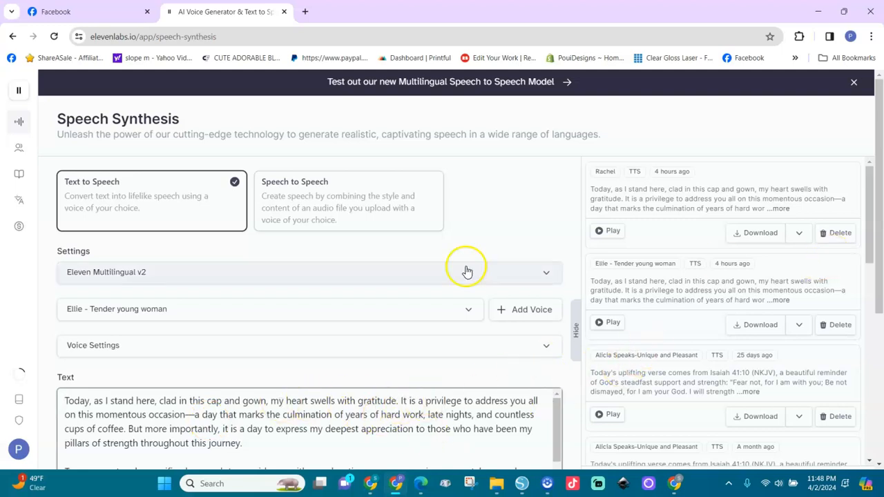
pyautogui.click(418, 483)
pyautogui.click(450, 239)
pyautogui.moveTo(412, 249); pyautogui.dragTo(28, 261)
pyautogui.hotkey('ctrl', 'c')
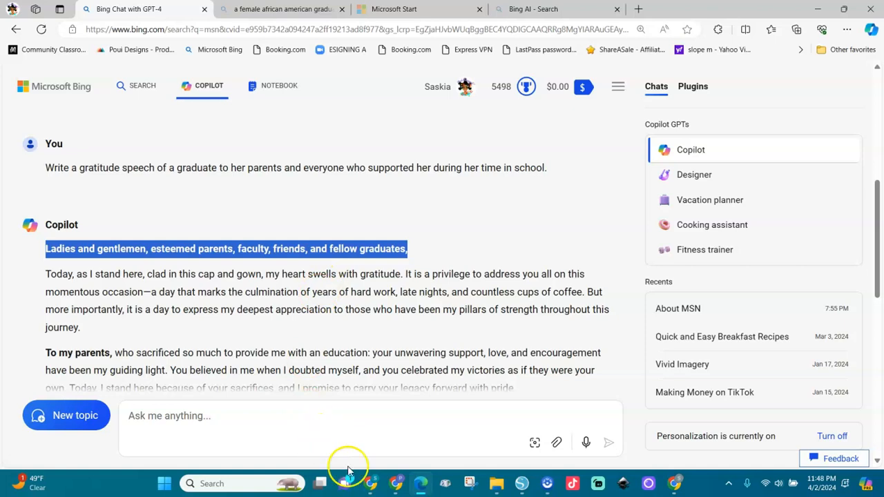
pyautogui.click(395, 484)
pyautogui.press('Return')
pyautogui.press('Up')
pyautogui.hotkey('ctrl', 'v')
# Generate the speech with the Ellie - Tender young woman voice and download the resulting MP3
pyautogui.moveTo(878, 269); pyautogui.dragTo(875, 422)
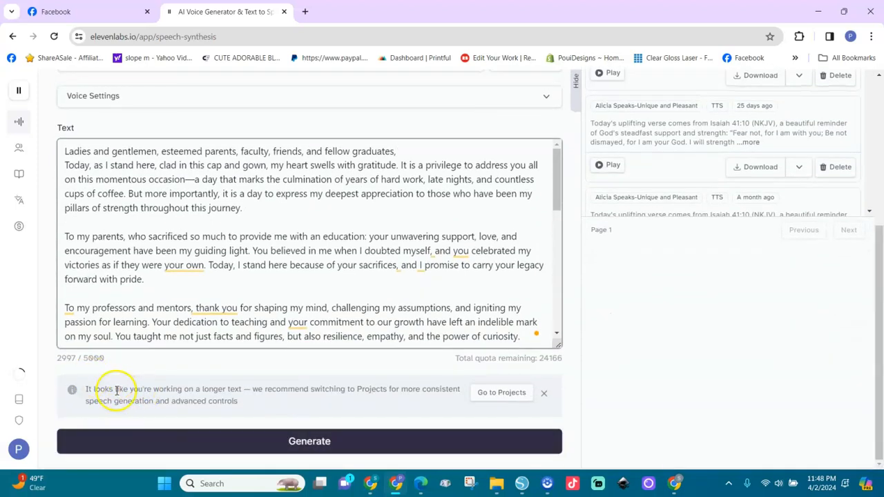
pyautogui.click(303, 446)
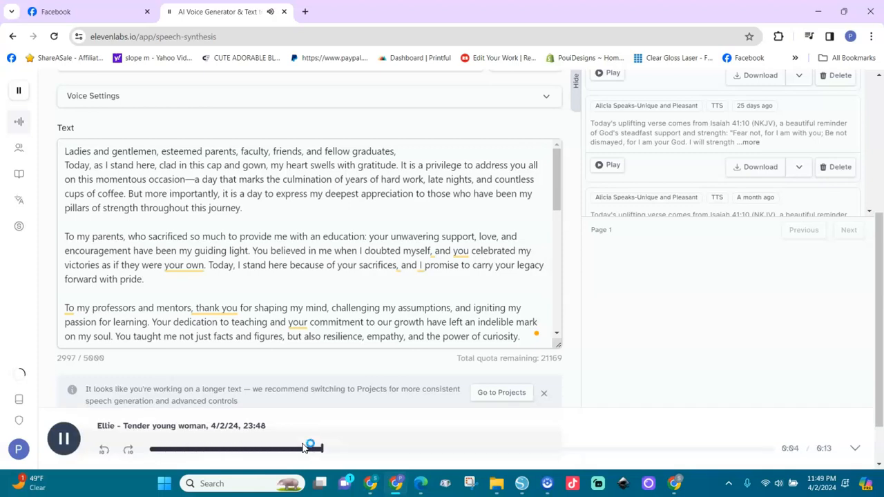
pyautogui.scroll(-1, 479, 285)
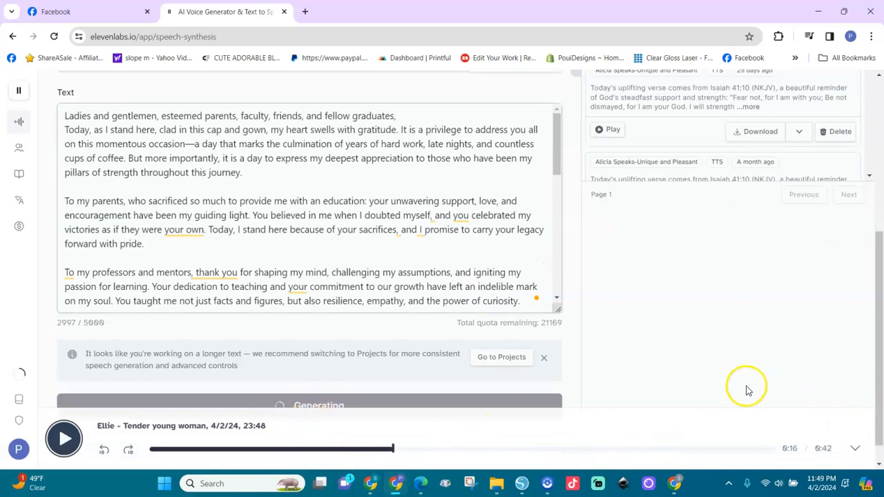
pyautogui.scroll(-1, 879, 462)
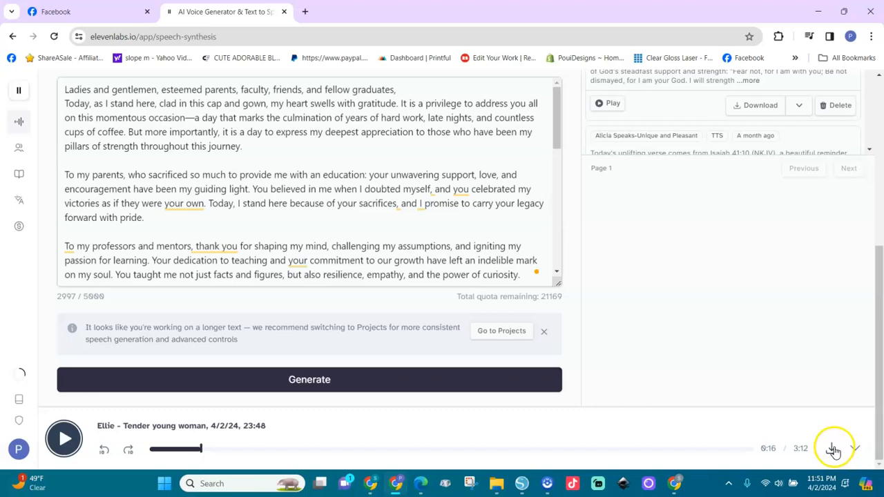
pyautogui.click(834, 450)
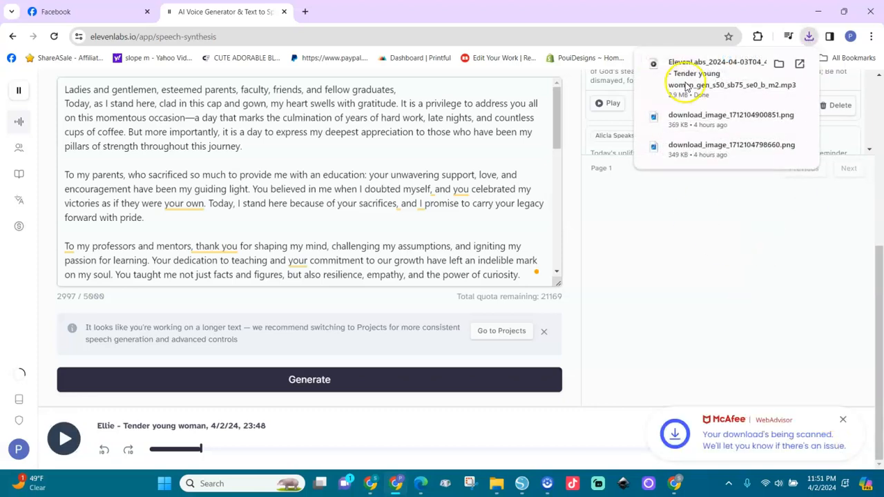
pyautogui.moveTo(658, 77)
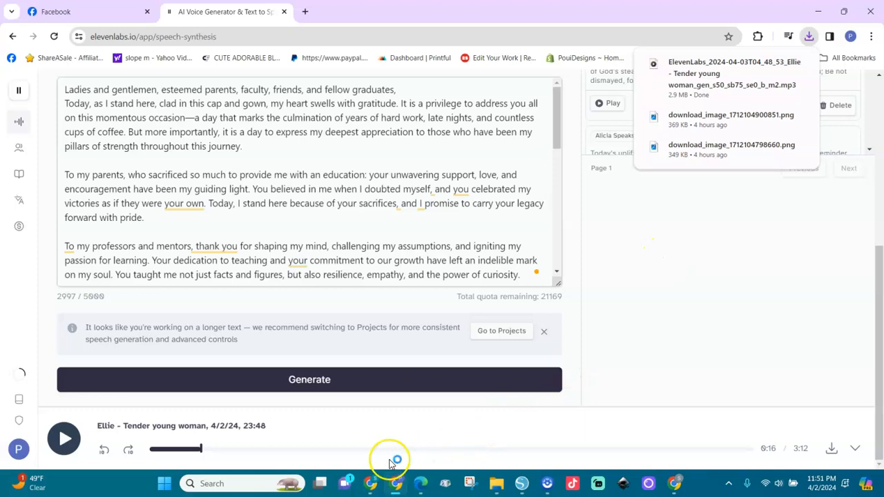
# Switch to Canva and search the templates for youtube live stream
pyautogui.click(371, 484)
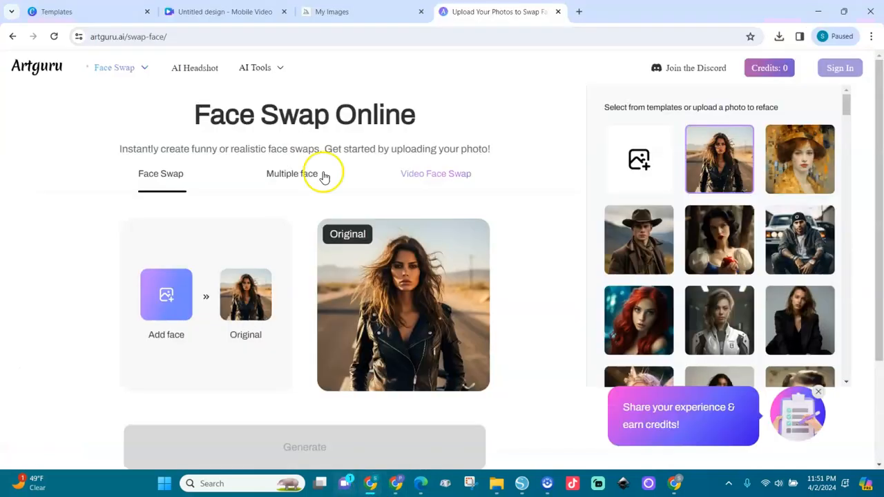
pyautogui.click(95, 14)
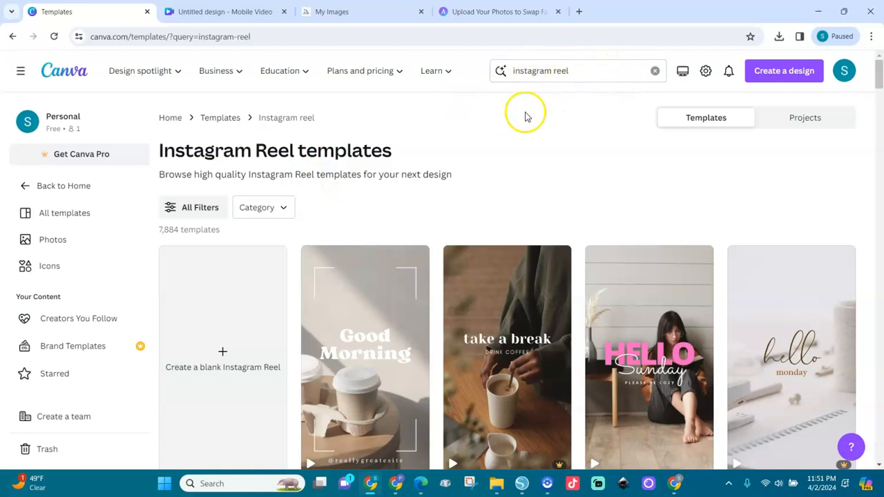
pyautogui.click(574, 70)
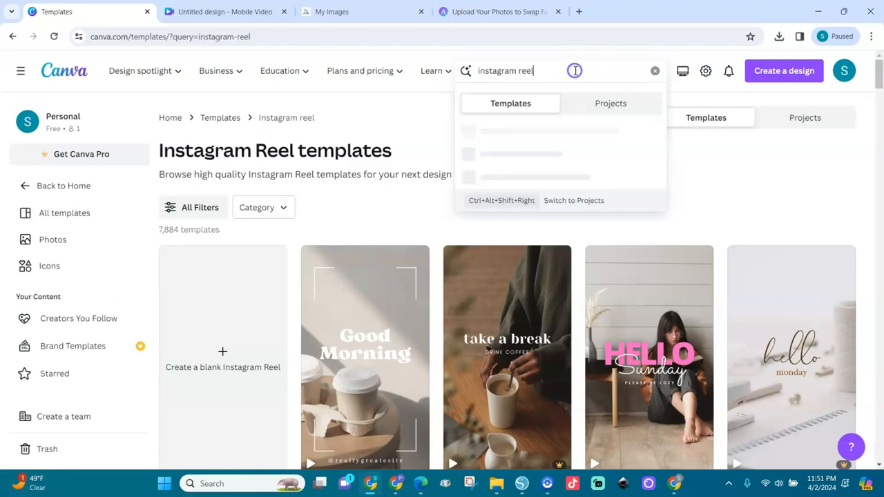
pyautogui.hotkey('ctrl', 'a')
pyautogui.press('BackSpace')
pyautogui.write('youtube live')
pyautogui.click(548, 132)
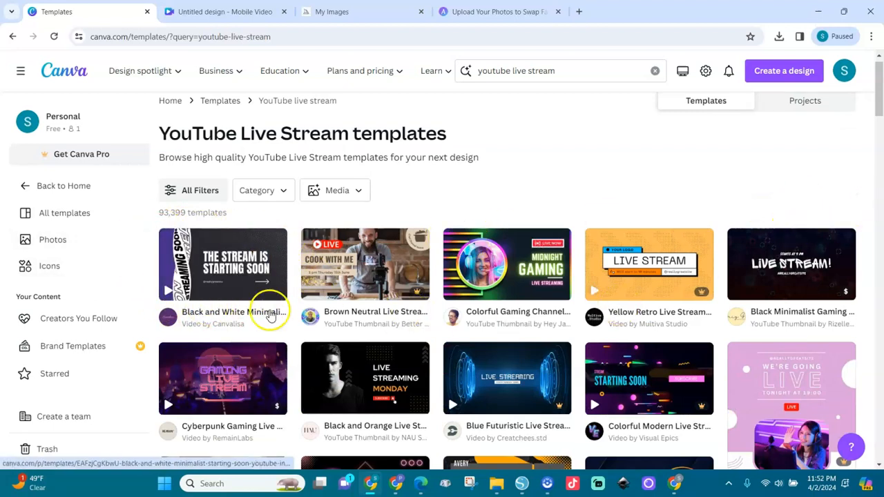
# Customize the Black and White Minimalist Starting Soon Youtube Intro template and delete all its elements and background
pyautogui.click(216, 285)
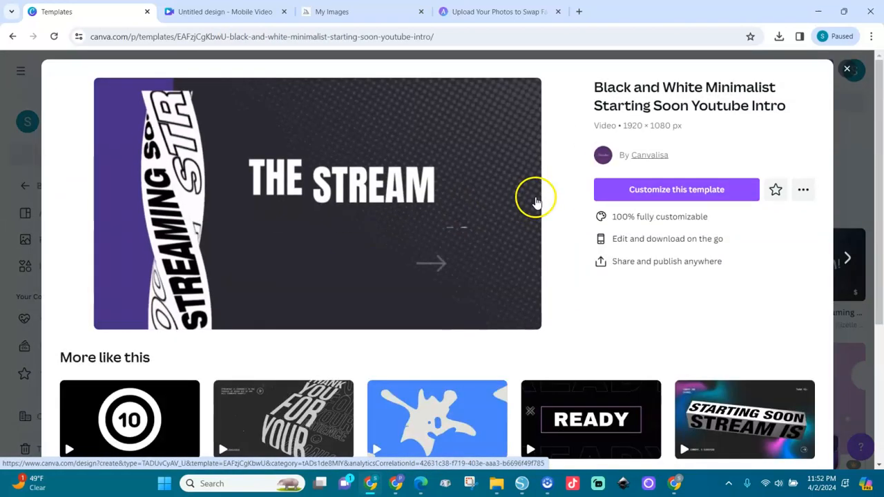
pyautogui.click(646, 189)
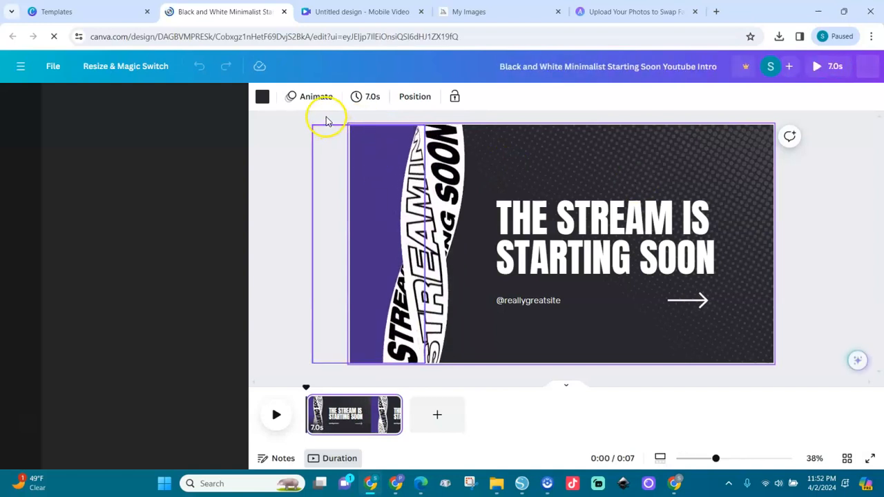
pyautogui.moveTo(306, 117); pyautogui.dragTo(797, 376)
pyautogui.press('Delete')
pyautogui.click(651, 263)
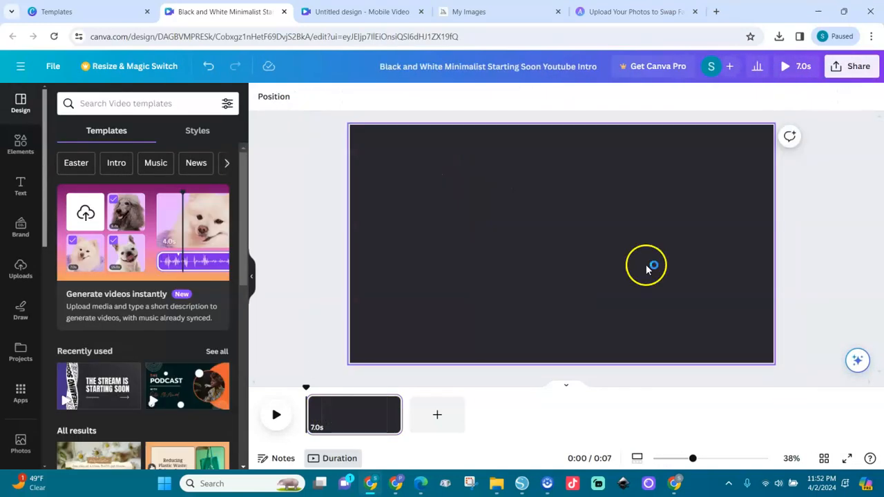
pyautogui.press('Delete')
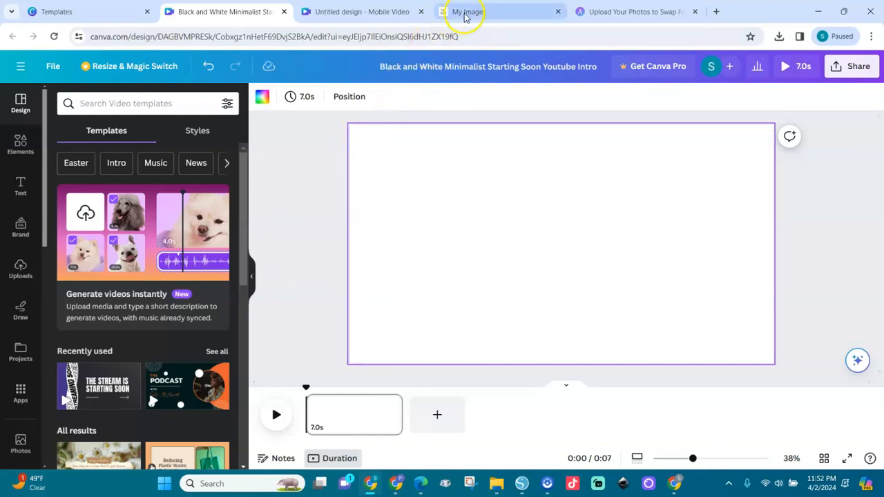
# Browse the Midjourney graduation images and download the front-facing purple cap and gown portrait
pyautogui.click(492, 11)
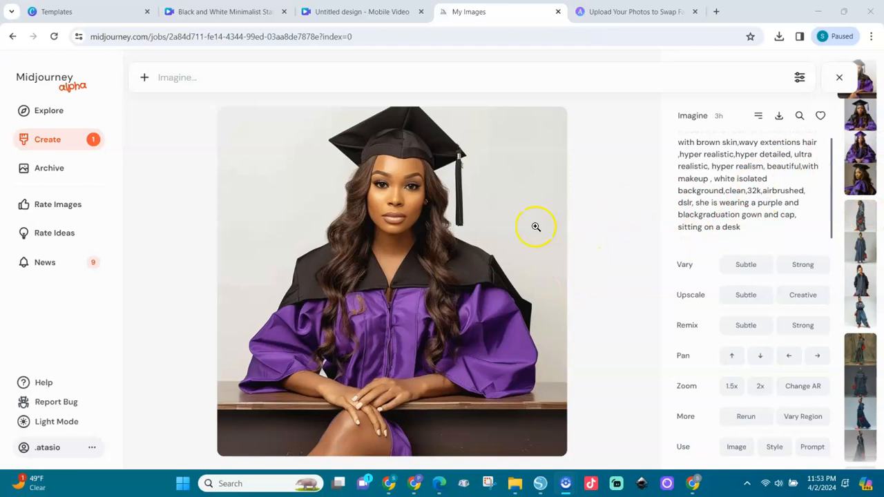
pyautogui.click(869, 117)
pyautogui.click(869, 155)
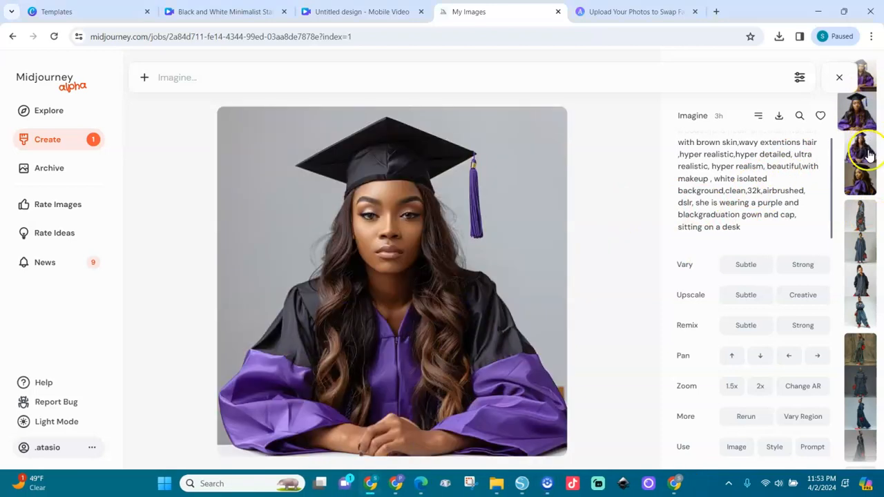
pyautogui.click(865, 190)
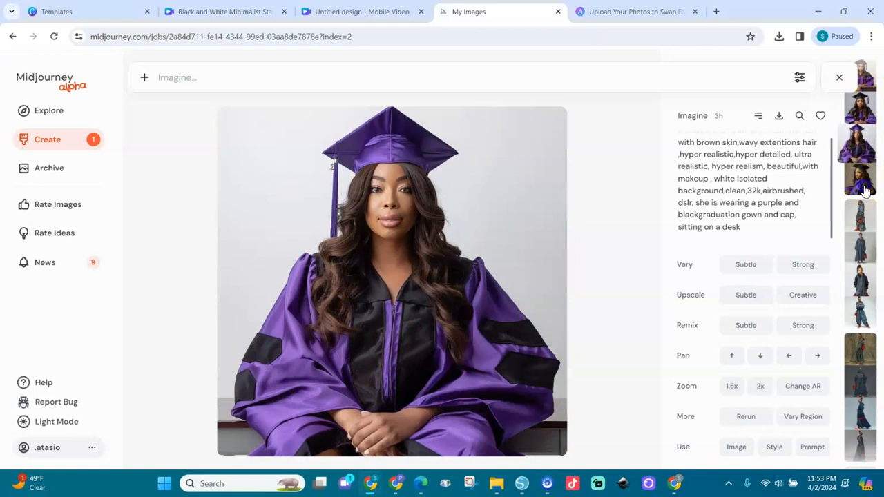
pyautogui.click(863, 143)
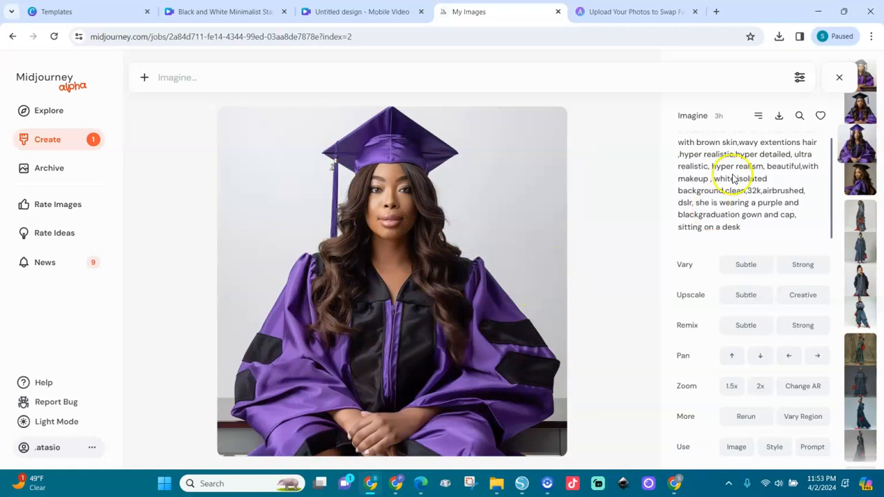
pyautogui.click(779, 118)
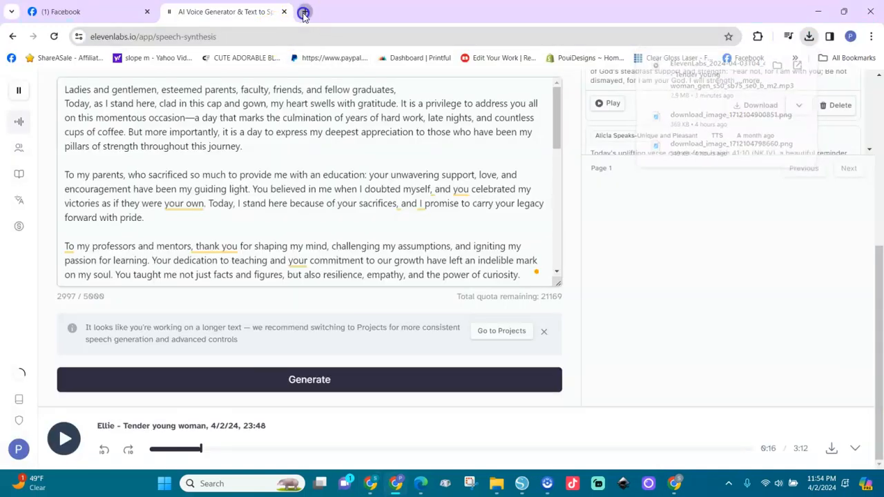
# Open a new tab and go to the Artguru face swap page
pyautogui.click(306, 12)
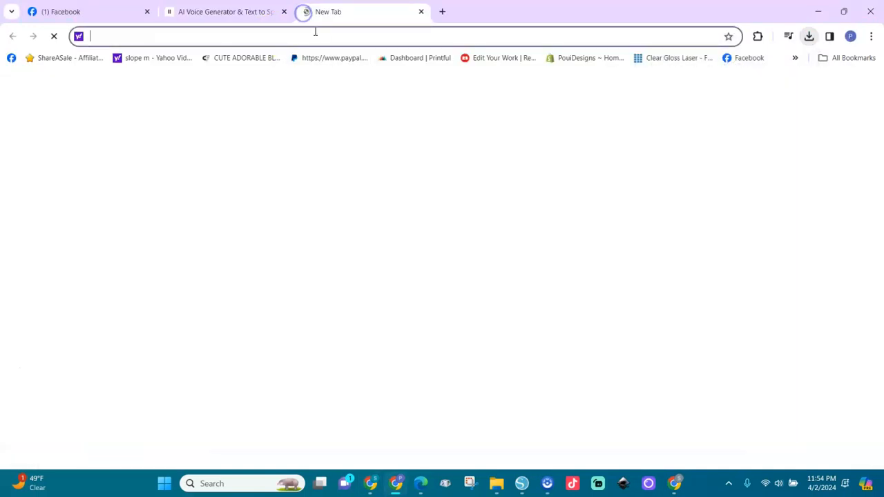
pyautogui.click(314, 34)
pyautogui.write('artguru.ai/swap-face/')
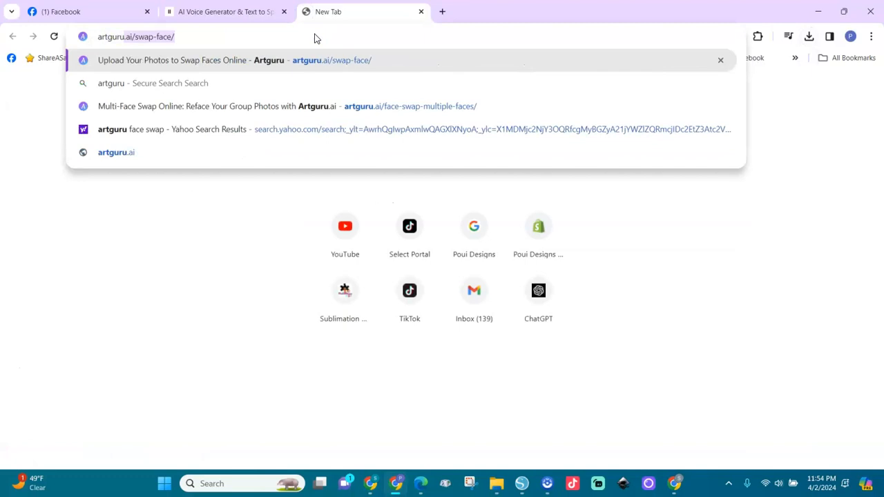
pyautogui.press('Return')
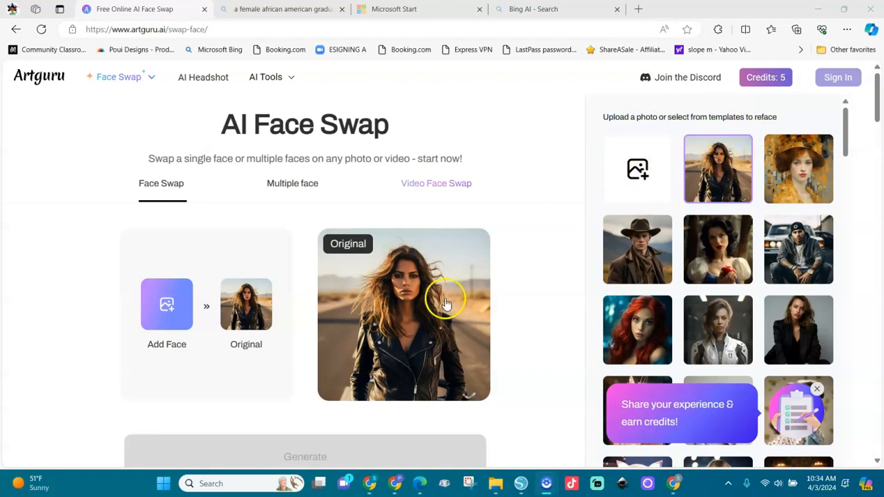
# Upload the purple-gown graduate photo from Downloads as the image to reface
pyautogui.click(802, 182)
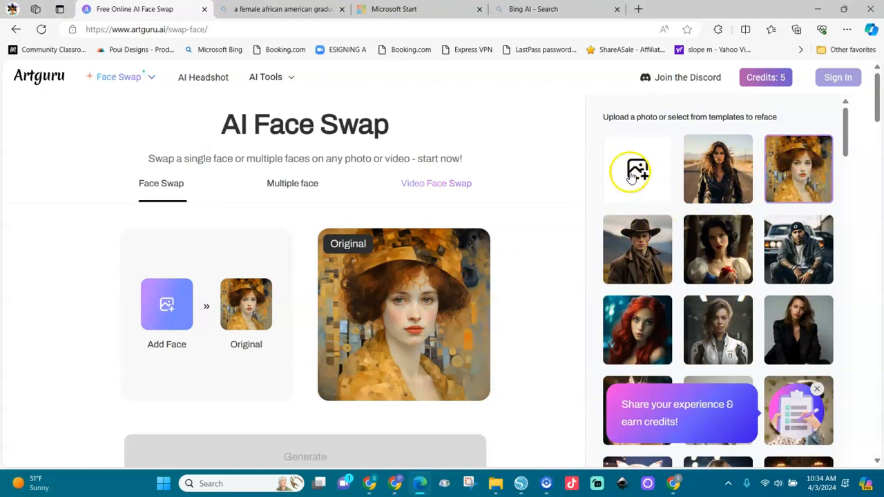
pyautogui.click(634, 168)
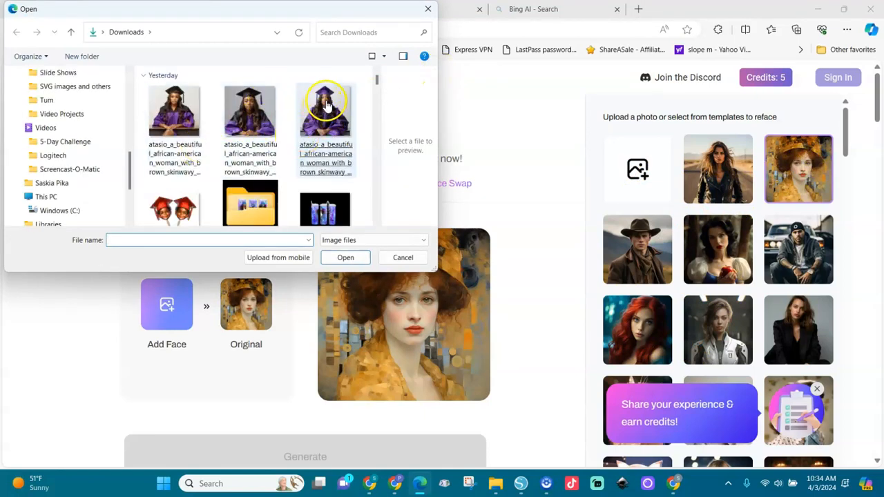
pyautogui.click(327, 122)
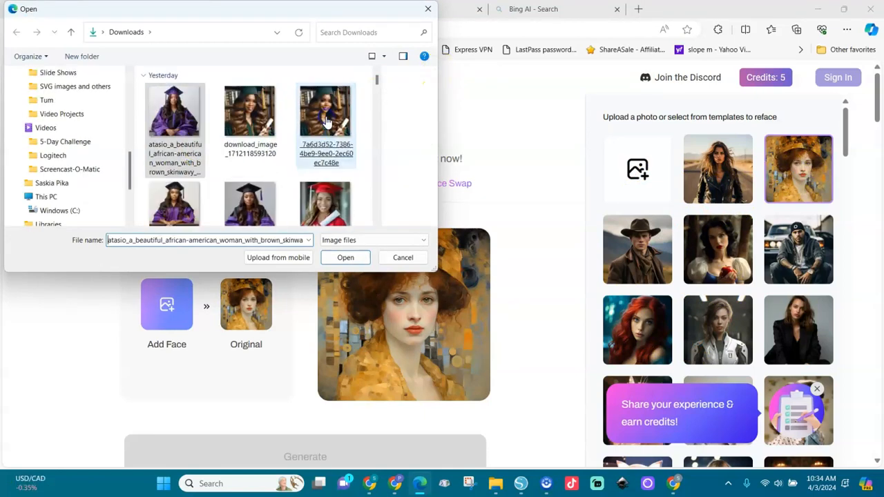
pyautogui.doubleClick(179, 119)
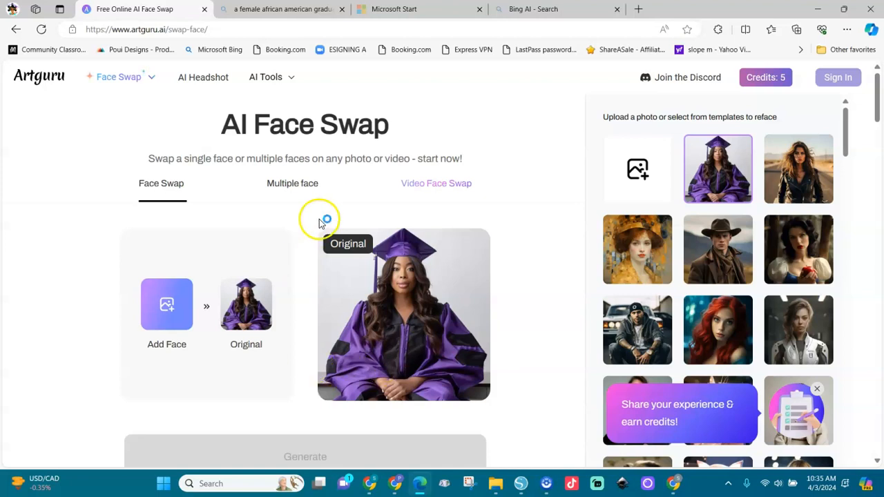
# Add a source face photo to swap onto the graduate
pyautogui.click(175, 312)
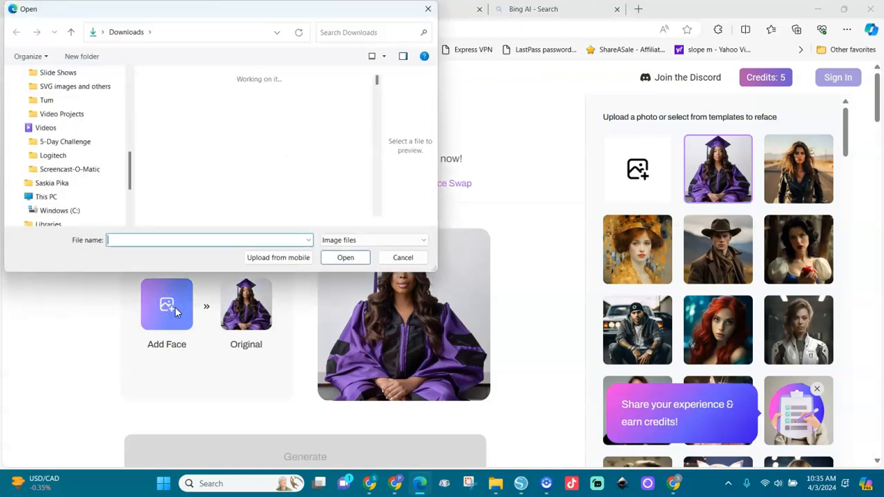
pyautogui.click(227, 167)
pyautogui.click(333, 34)
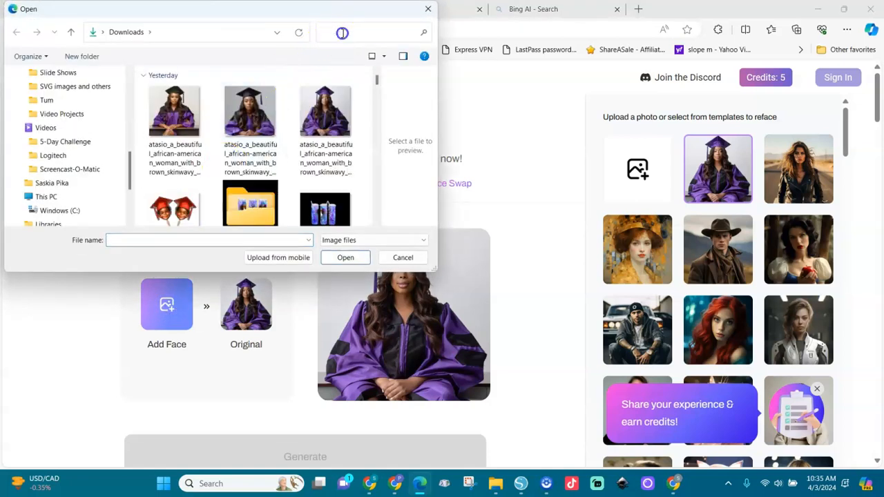
pyautogui.press('Escape')
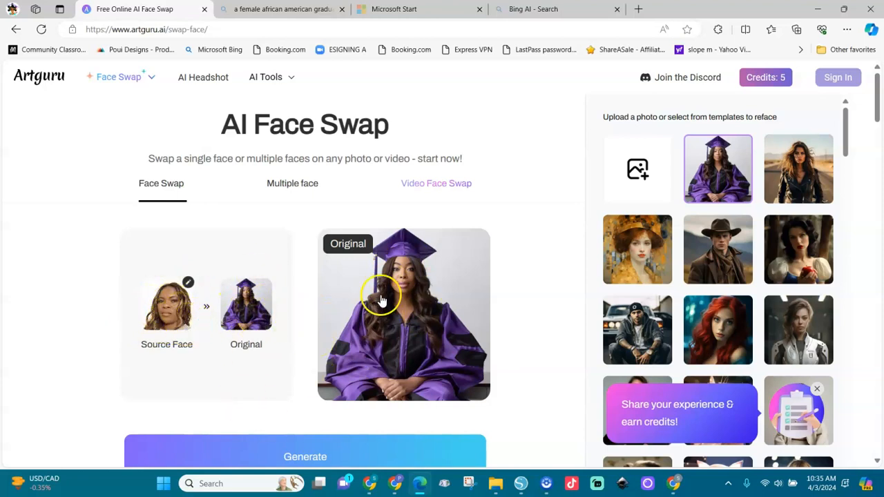
# Generate the face swap and view the enlarged result
pyautogui.click(309, 456)
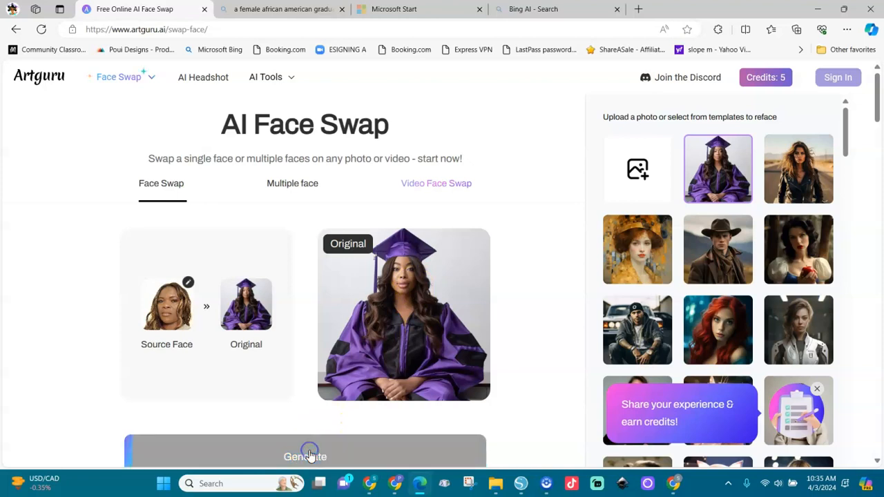
pyautogui.click(474, 387)
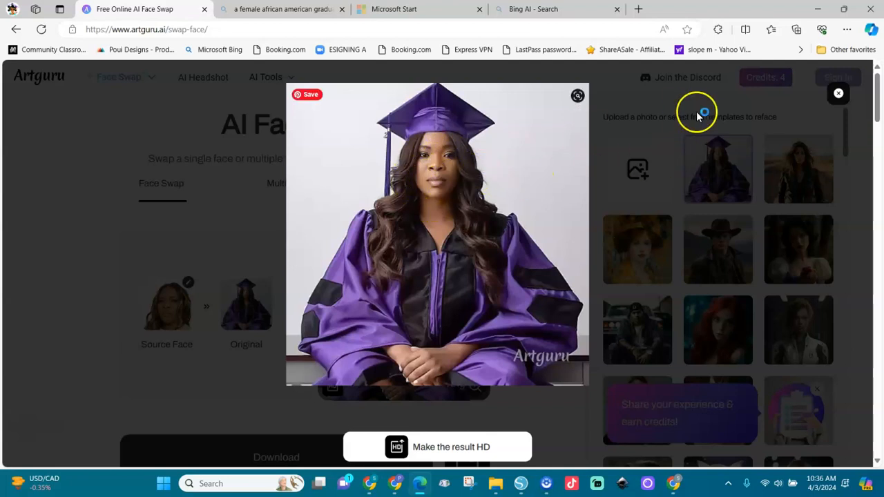
pyautogui.click(838, 95)
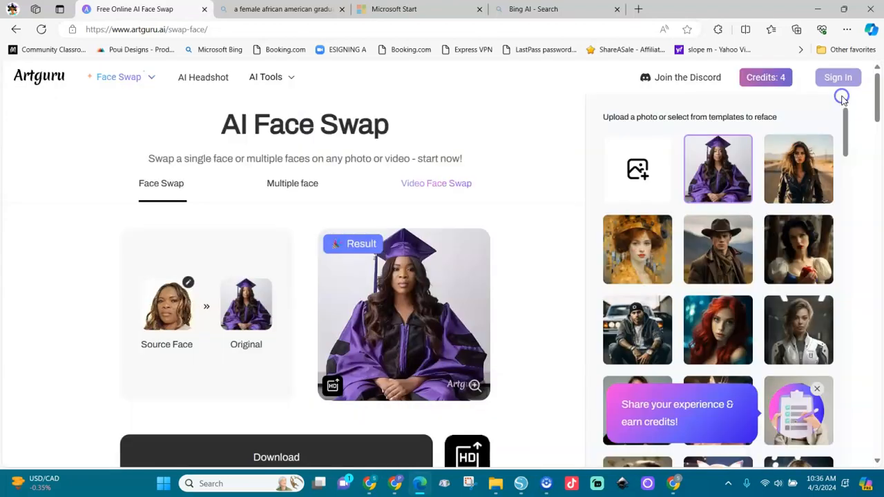
pyautogui.click(717, 167)
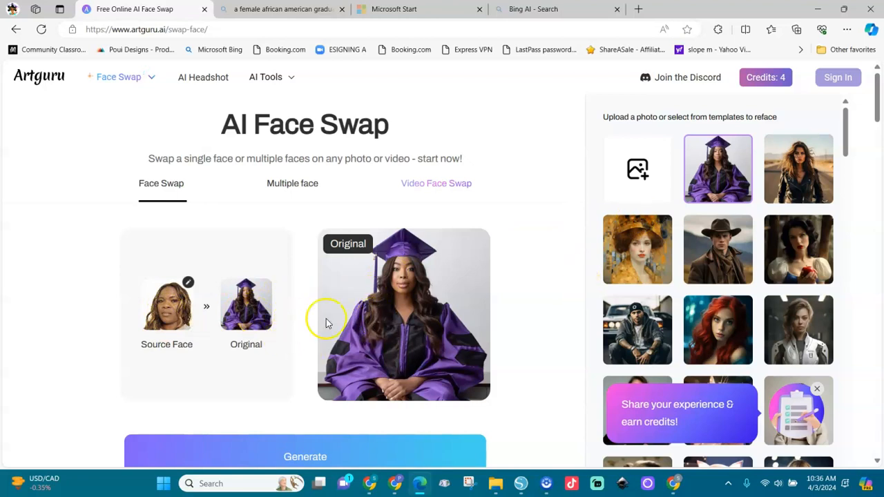
# Run the face swap again and download the resulting graduate image
pyautogui.click(300, 456)
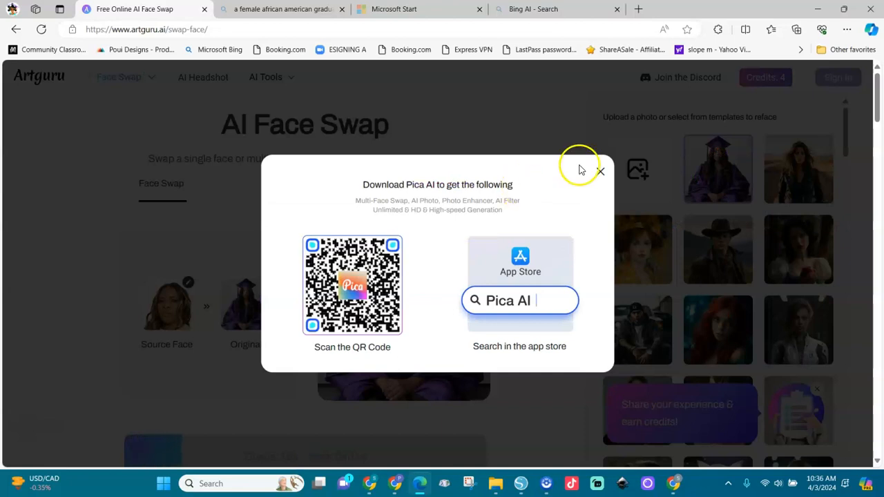
pyautogui.click(601, 171)
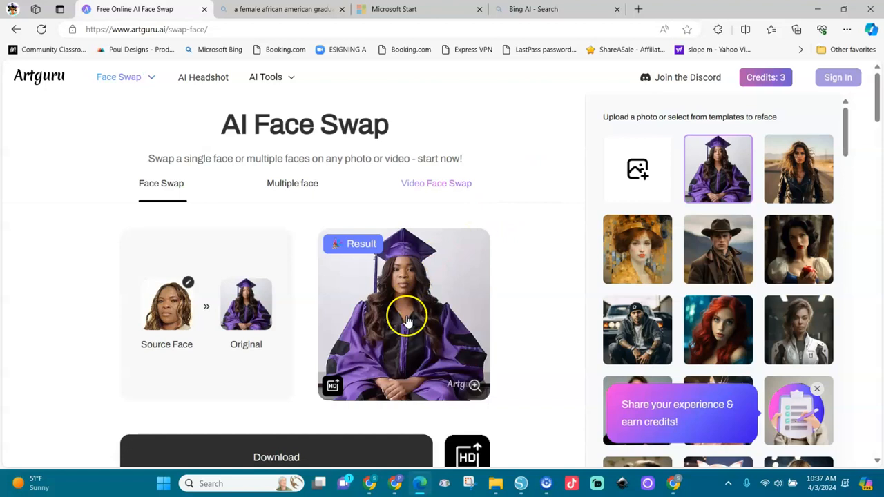
pyautogui.click(352, 457)
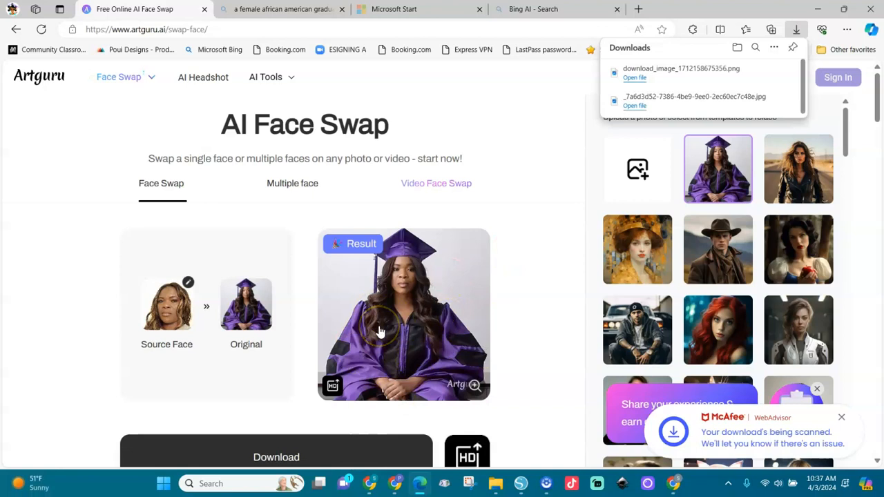
pyautogui.moveTo(372, 487)
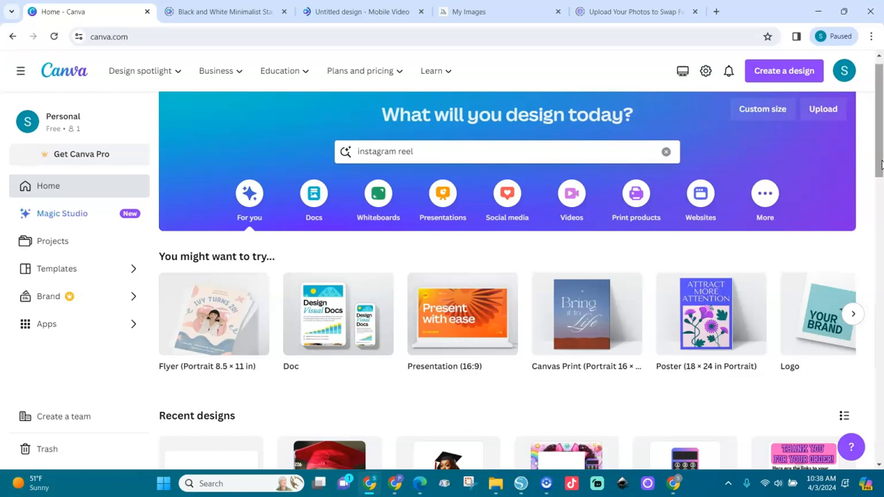
# Switch to Canva and search its templates for youtube live stream
pyautogui.click(564, 152)
pyautogui.press('BackSpace')
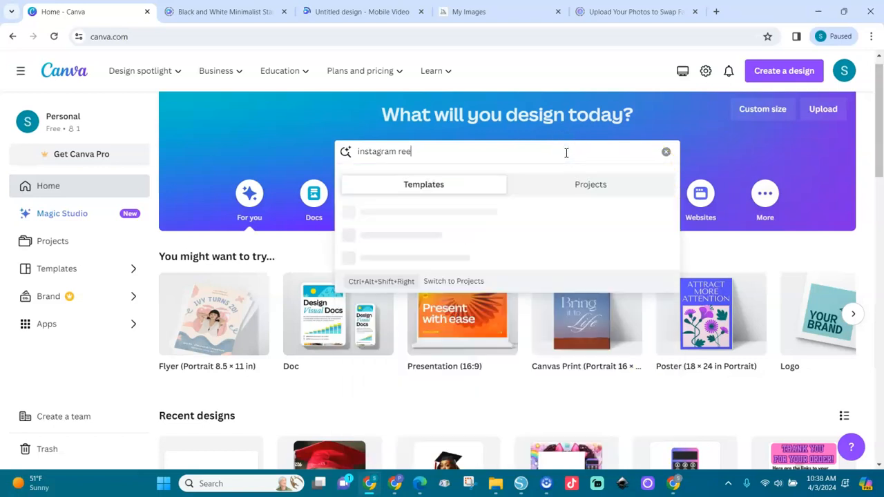
pyautogui.press('BackSpace')
pyautogui.press('BackSpace')
pyautogui.press('BackSpace')
pyautogui.press('BackSpace')
pyautogui.press('BackSpace')
pyautogui.press('BackSpace')
pyautogui.write('YOUTube live')
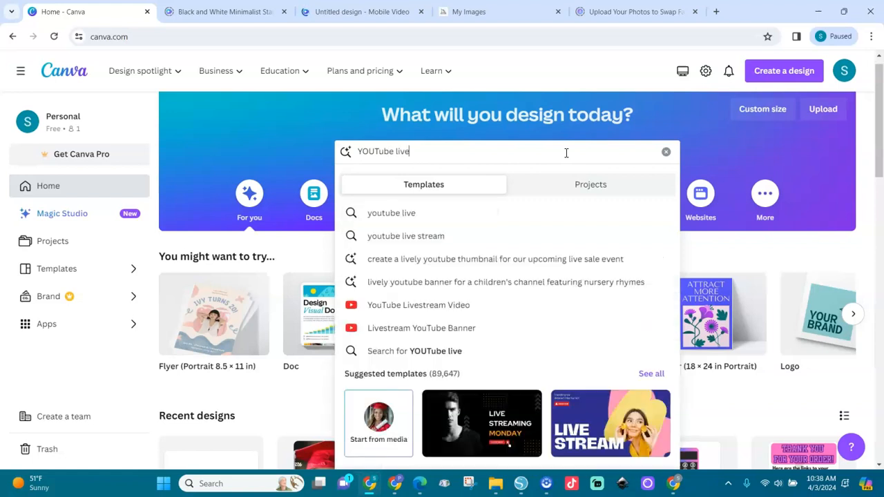
pyautogui.click(428, 238)
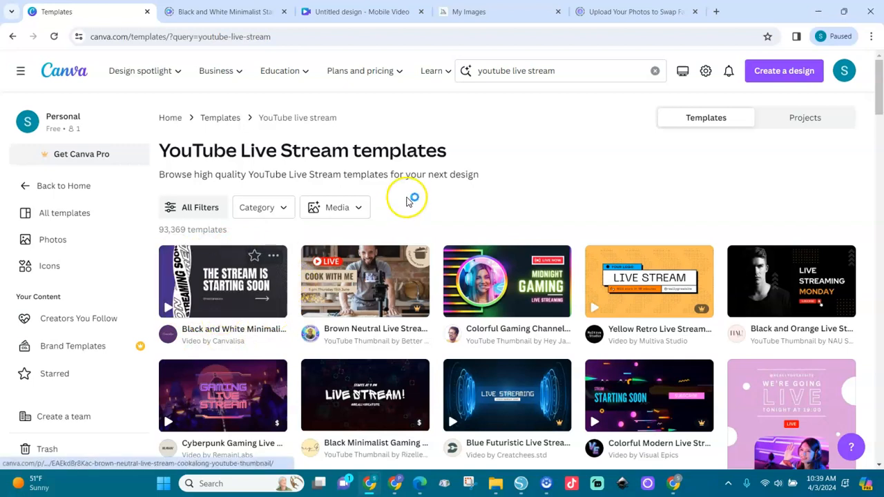
pyautogui.click(655, 71)
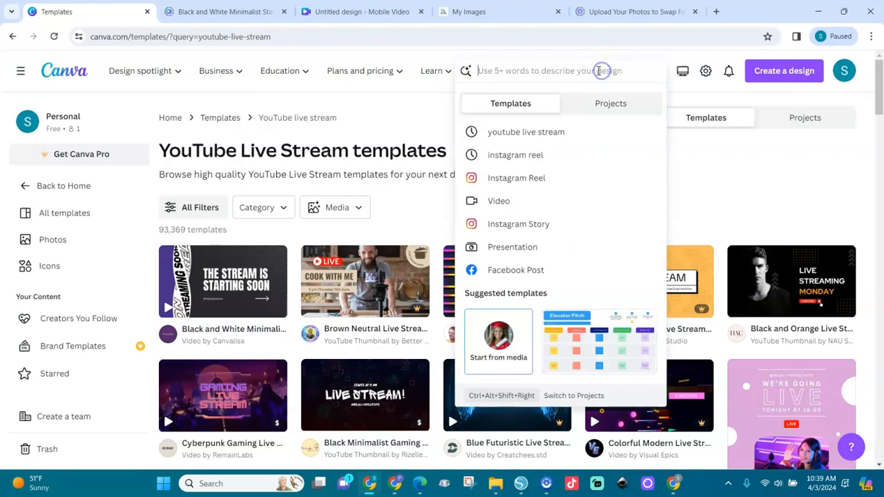
pyautogui.click(509, 156)
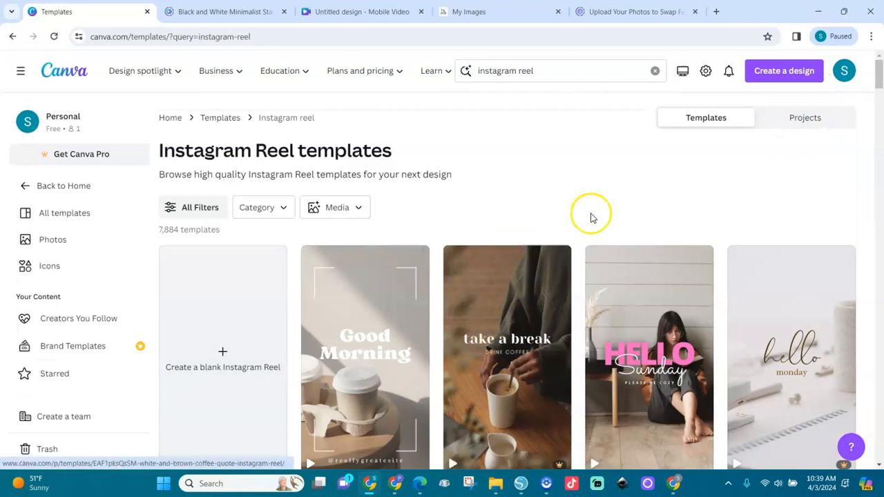
pyautogui.moveTo(879, 77); pyautogui.dragTo(879, 78)
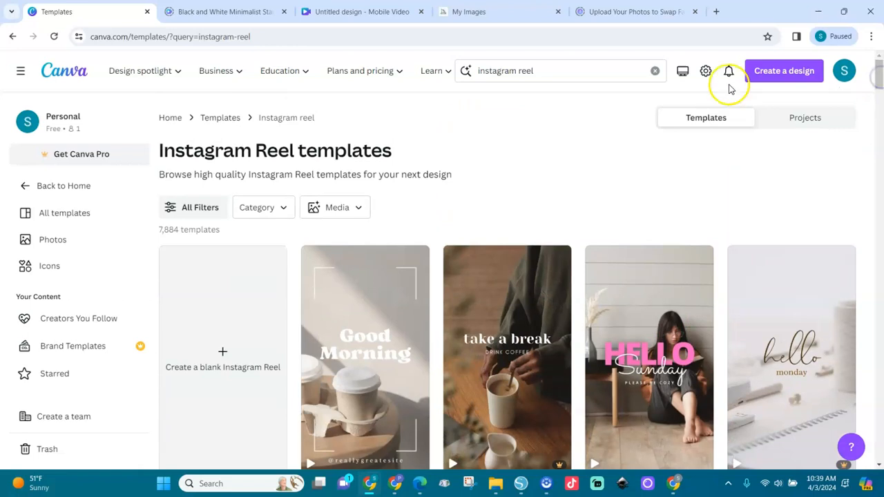
# Return to the youtube live stream results and open the Black and White Minimalist Starting Soon template for editing
pyautogui.click(653, 71)
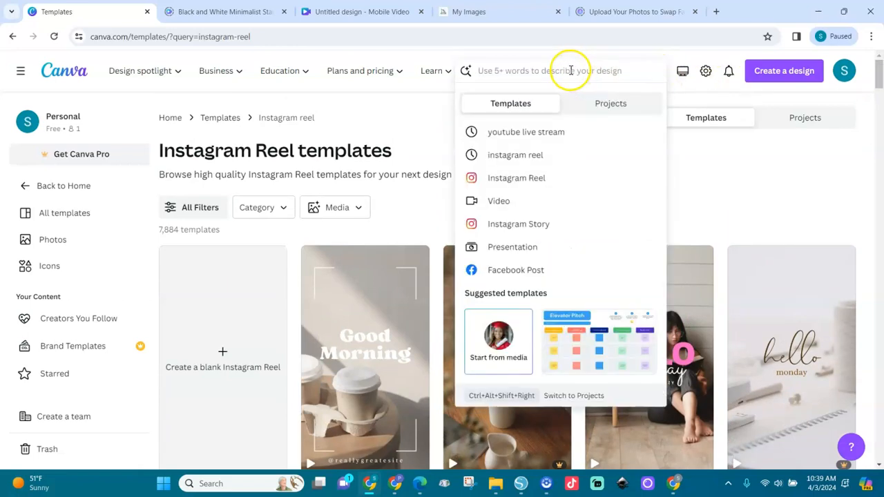
pyautogui.click(519, 132)
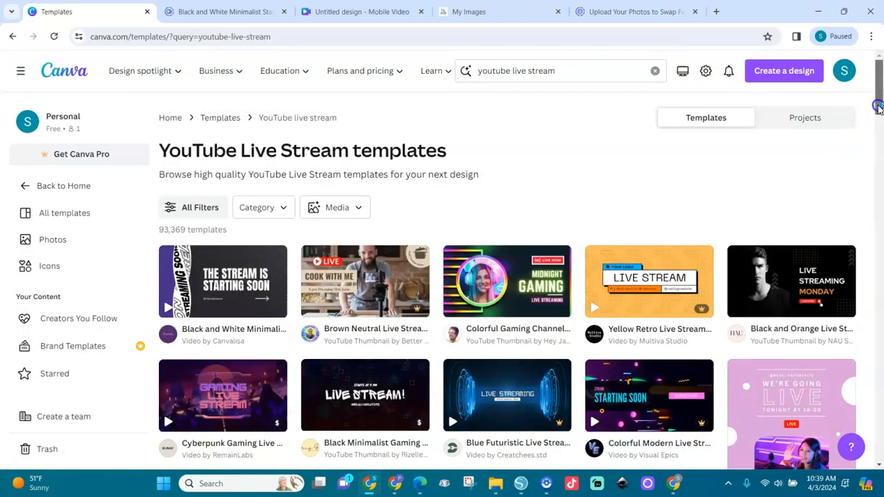
pyautogui.scroll(-1, 878, 128)
pyautogui.moveTo(192, 211)
pyautogui.click(243, 202)
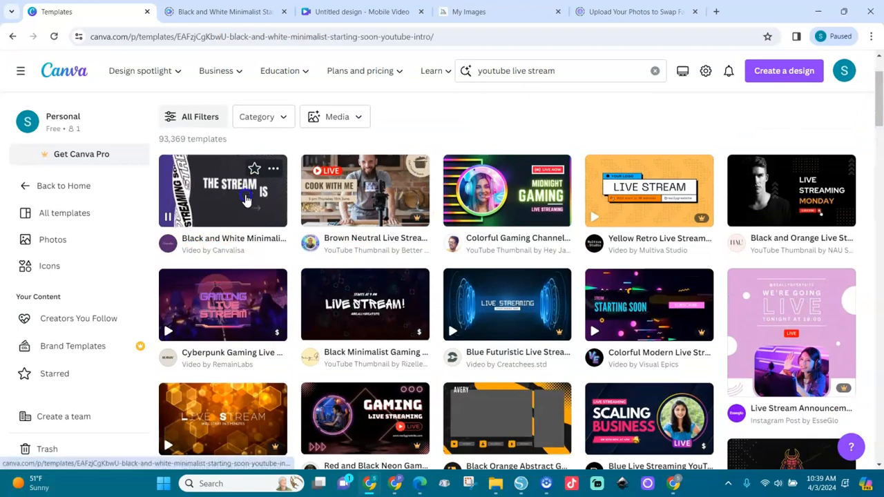
pyautogui.click(696, 189)
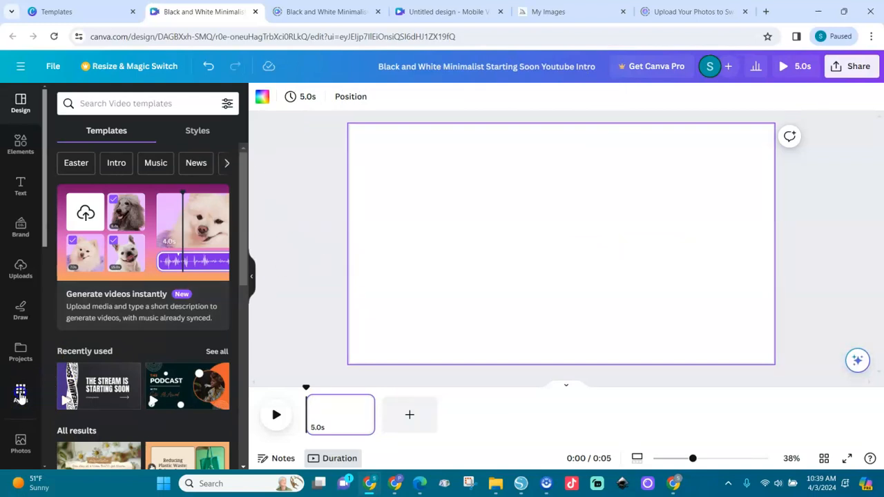
# Find and open the D-ID AI Presenters app from the apps panel
pyautogui.click(21, 392)
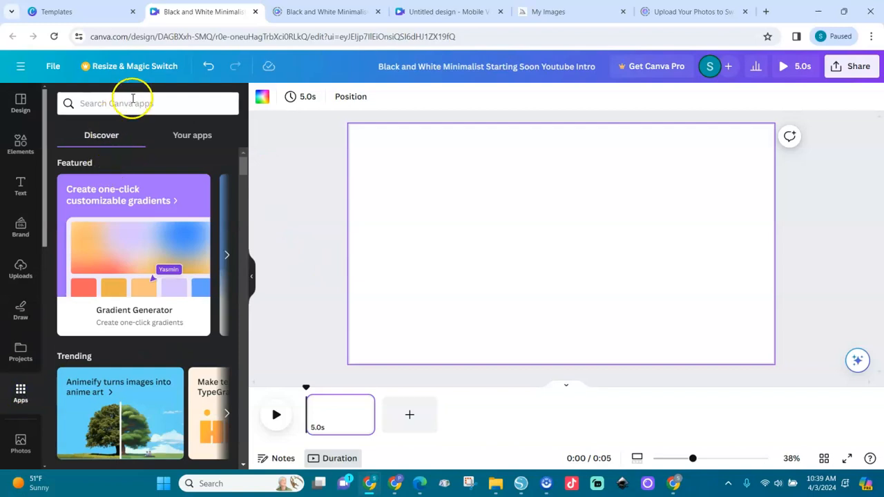
pyautogui.click(140, 102)
pyautogui.write('d')
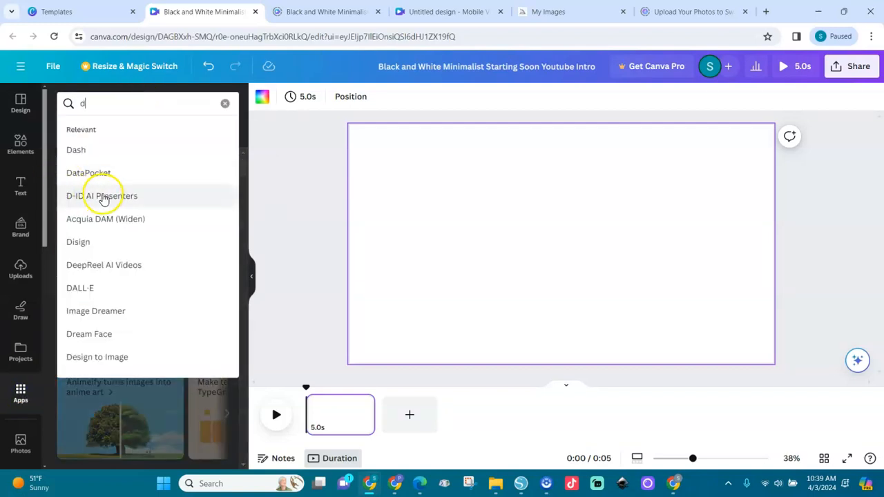
pyautogui.click(113, 199)
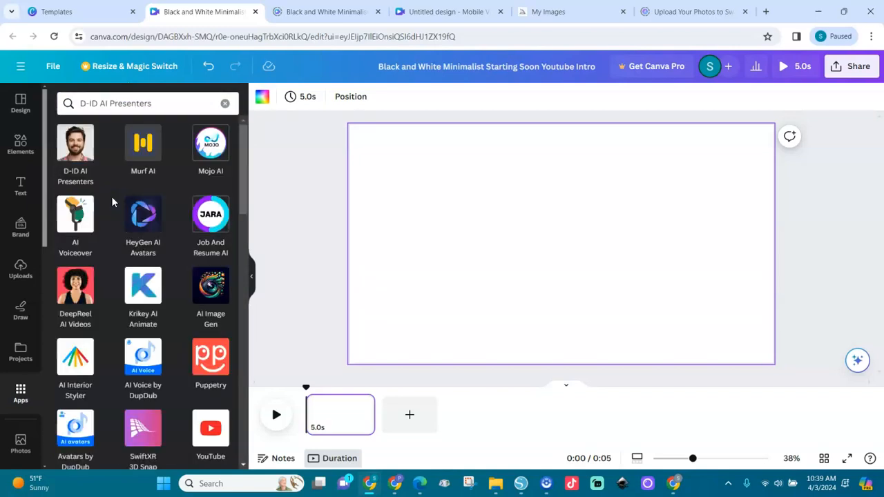
pyautogui.click(76, 157)
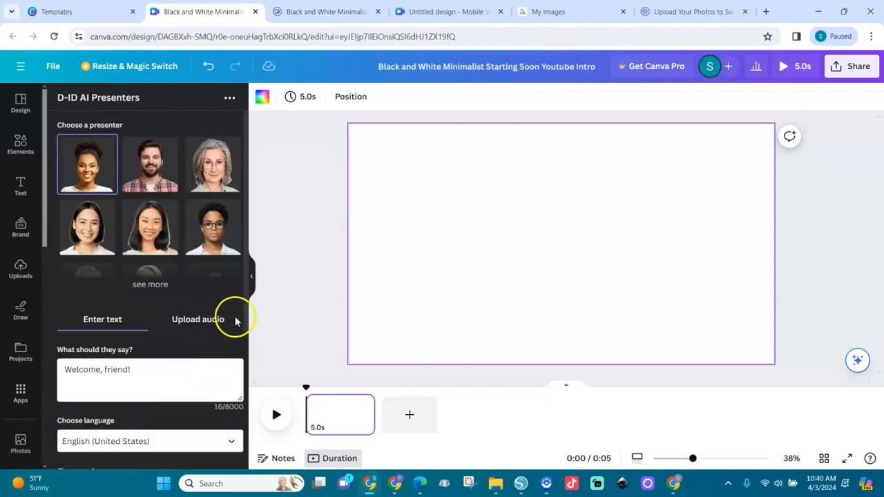
# Sign up or sign in to D-ID from within the app panel
pyautogui.scroll(-3, 247, 371)
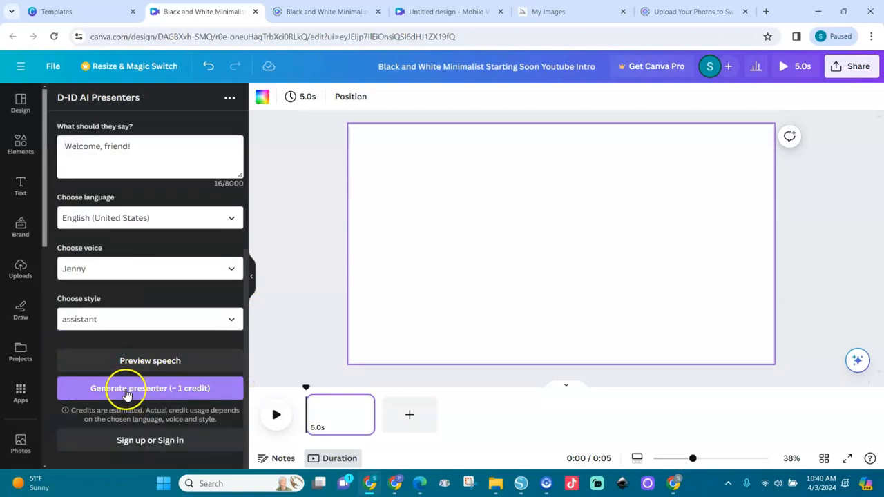
pyautogui.click(154, 443)
pyautogui.click(159, 340)
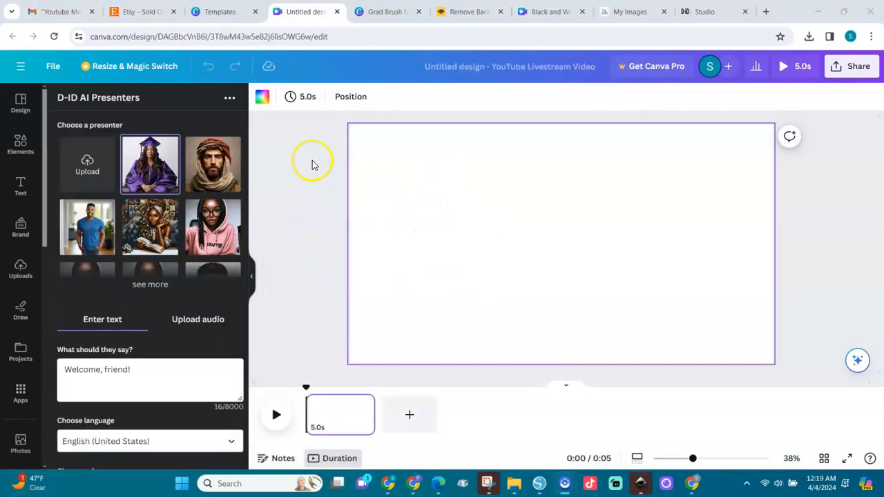
# Upload the background-removed graduate image from Downloads as a new presenter
pyautogui.moveTo(165, 154)
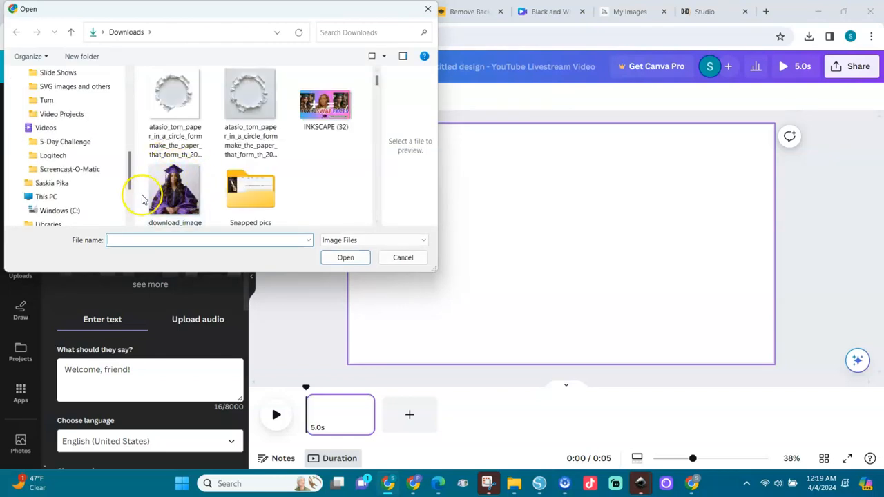
pyautogui.click(377, 71)
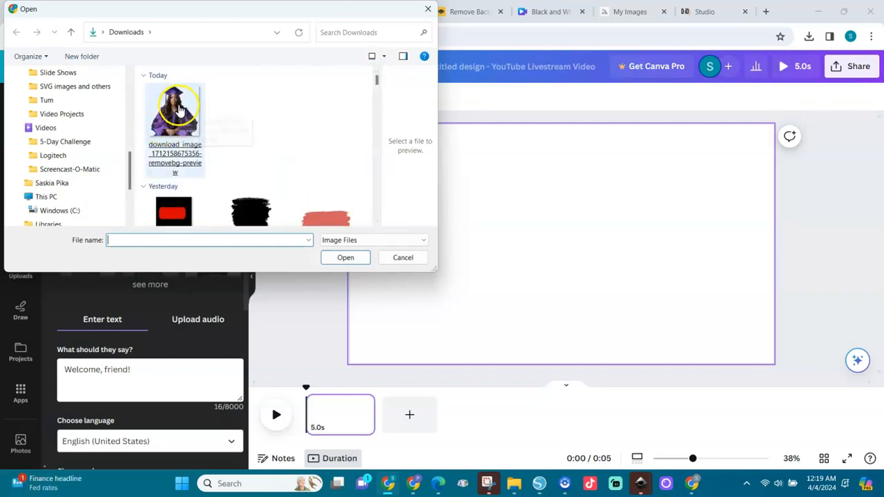
pyautogui.doubleClick(178, 109)
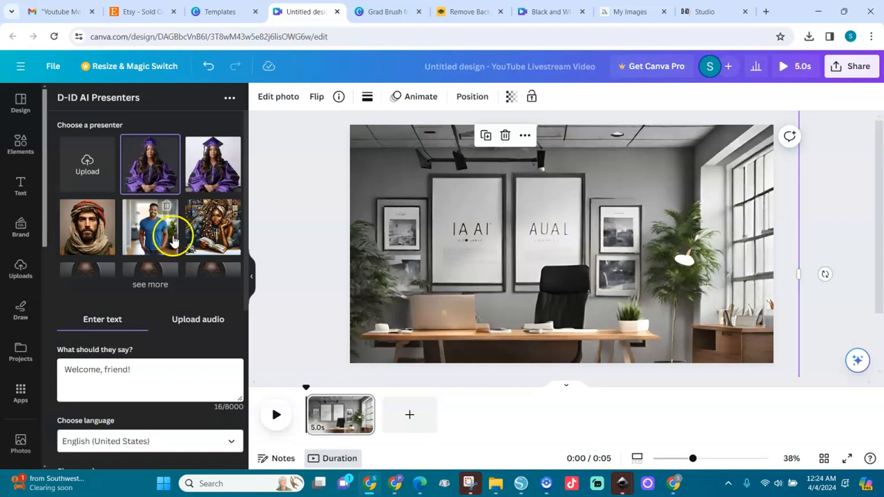
# Upload the ElevenLabs narration MP3 from Downloads as the presenter's audio
pyautogui.click(198, 323)
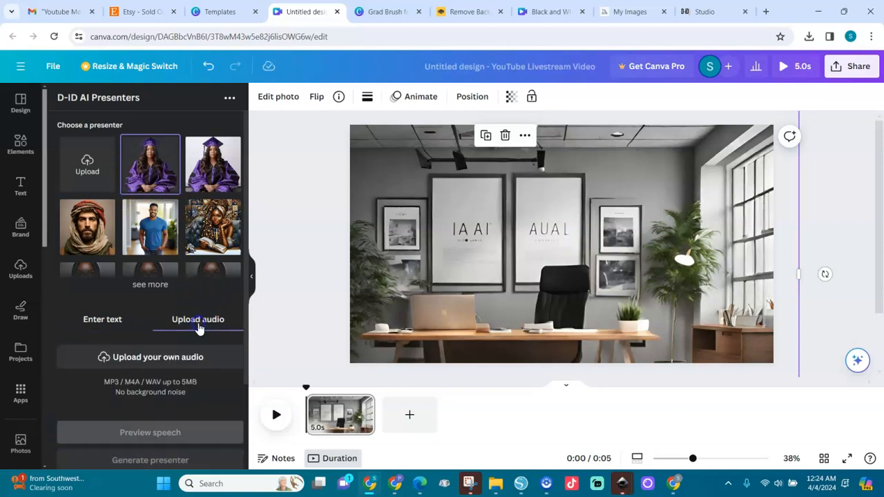
pyautogui.click(164, 357)
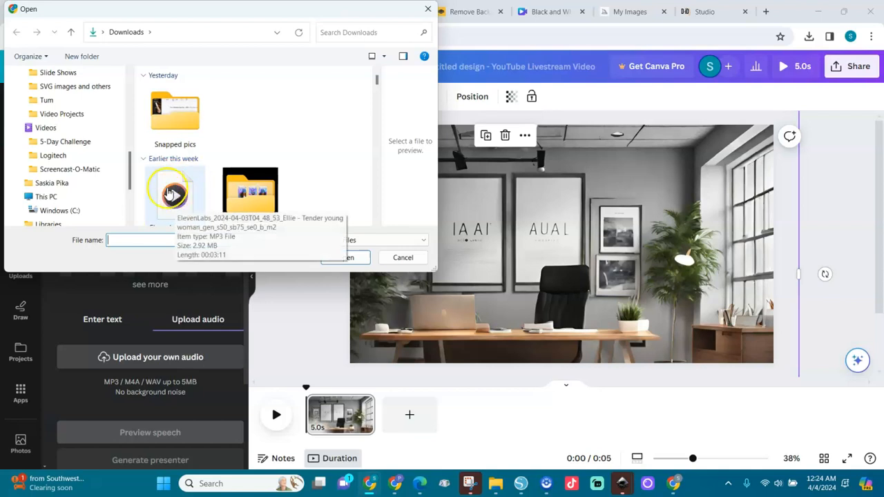
pyautogui.doubleClick(176, 197)
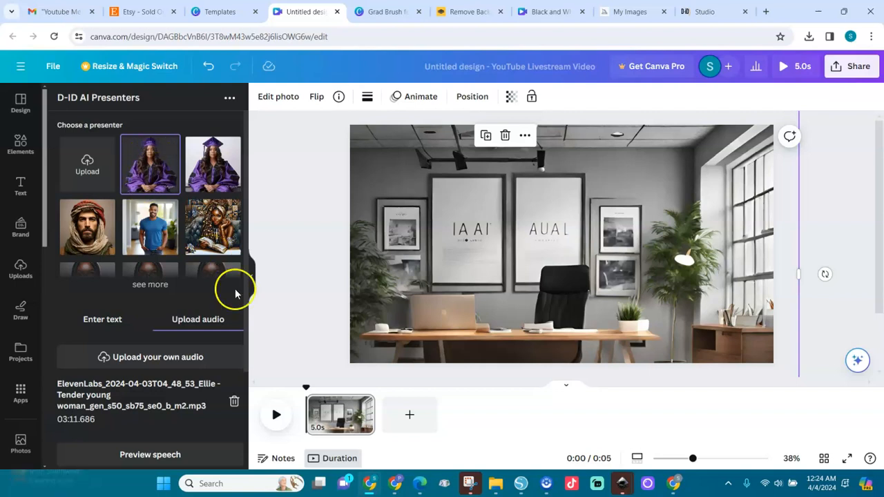
# Generate the presenter video and briefly play it back to check it
pyautogui.moveTo(246, 270); pyautogui.dragTo(249, 397)
pyautogui.click(161, 350)
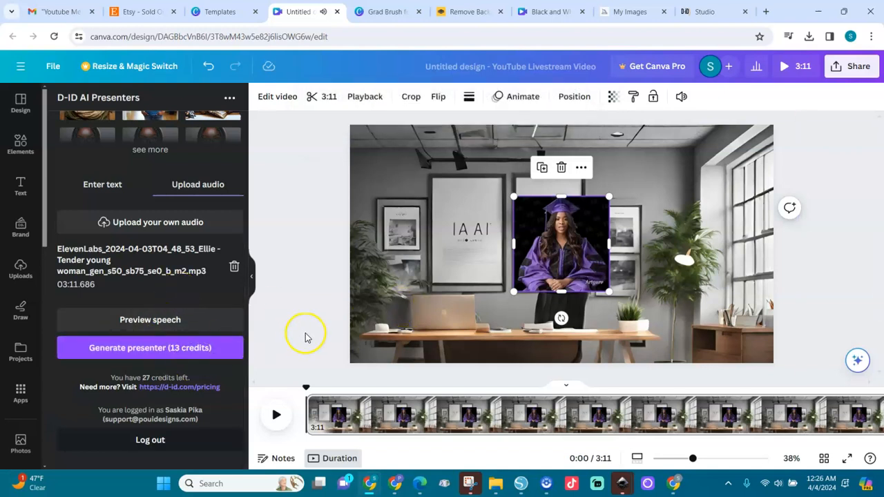
pyautogui.click(276, 415)
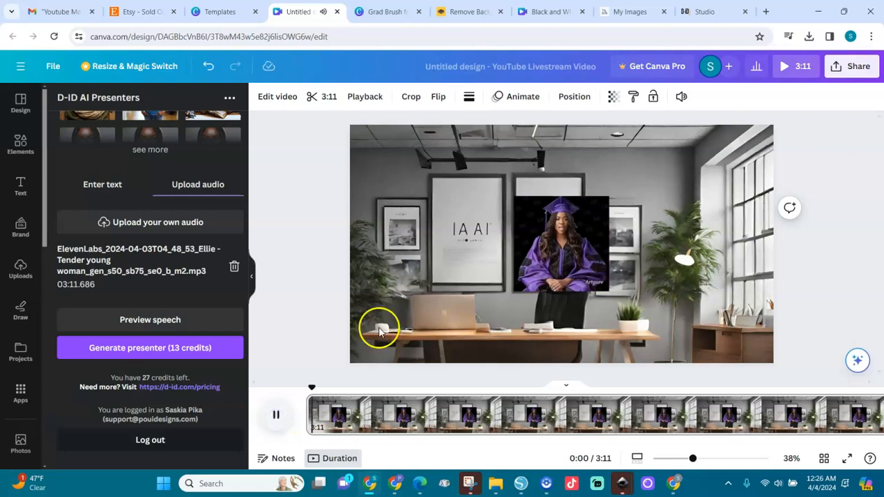
pyautogui.click(277, 417)
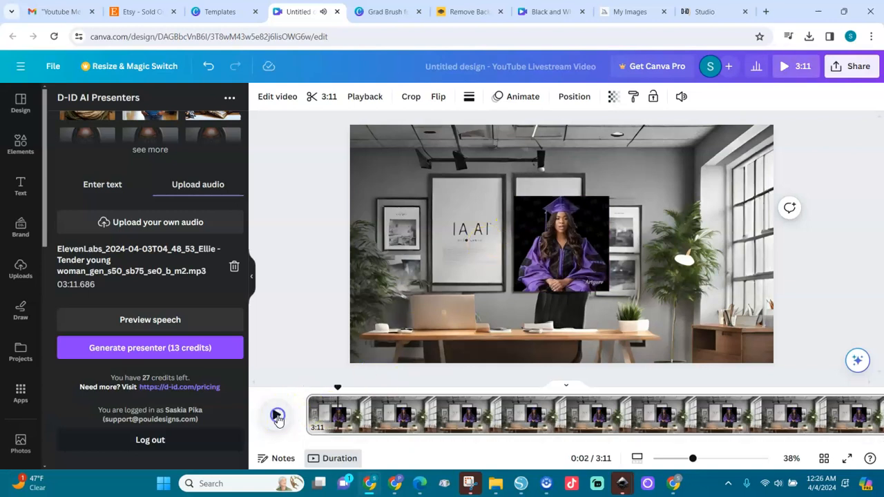
# Select the presenter video and enlarge it from its lower-left corner
pyautogui.click(551, 239)
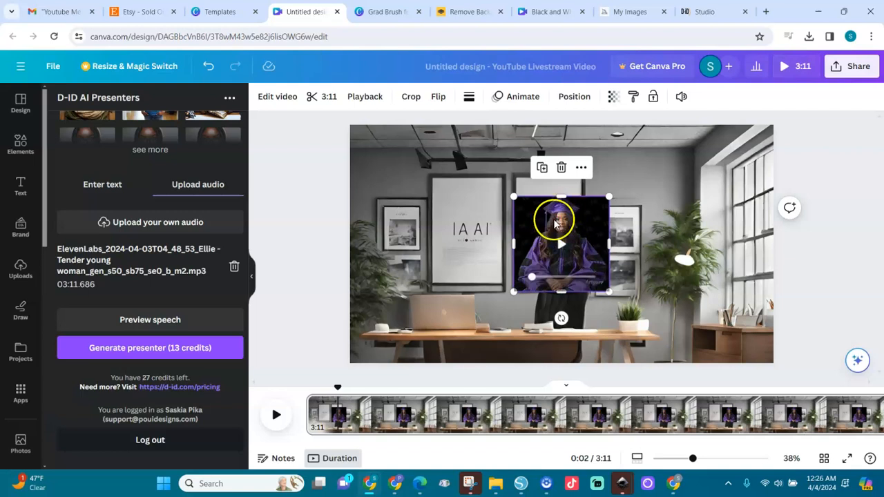
pyautogui.moveTo(515, 290); pyautogui.dragTo(413, 363)
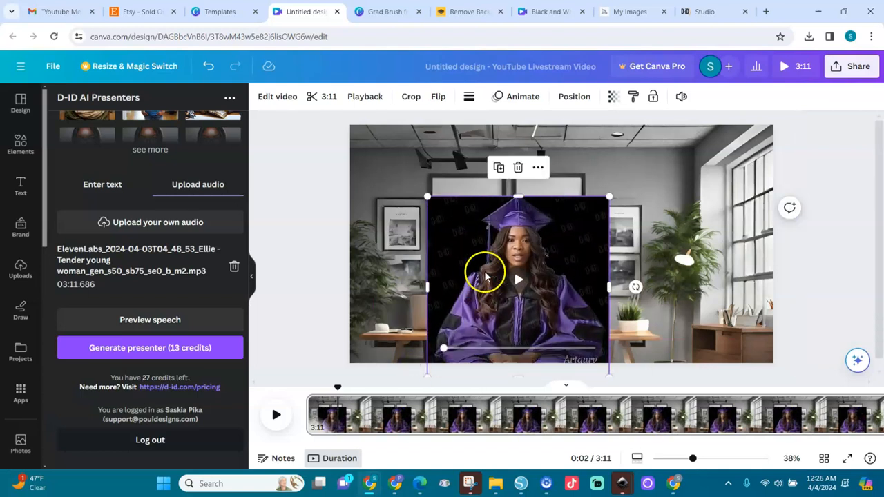
# Select the office background image and delete it from the canvas
pyautogui.click(660, 186)
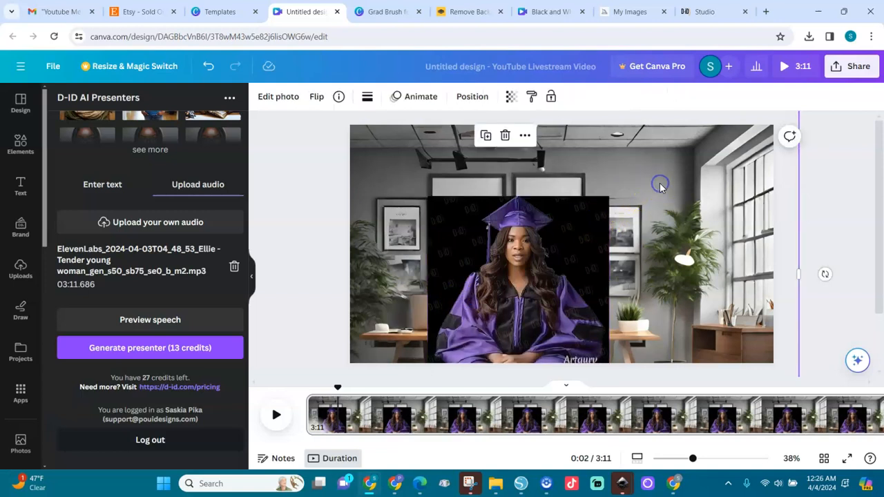
pyautogui.click(505, 135)
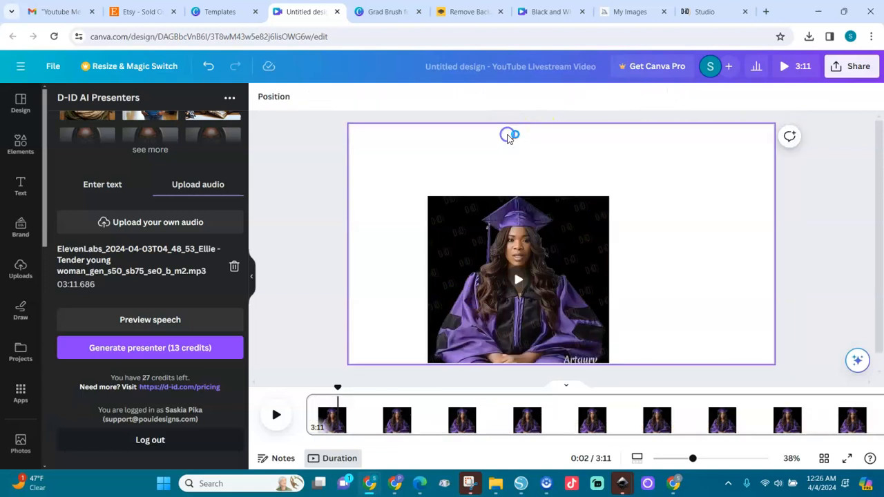
# Enlarge the presenter video to fill the canvas height, widening it toward the right
pyautogui.click(526, 232)
pyautogui.moveTo(608, 197); pyautogui.dragTo(715, 152)
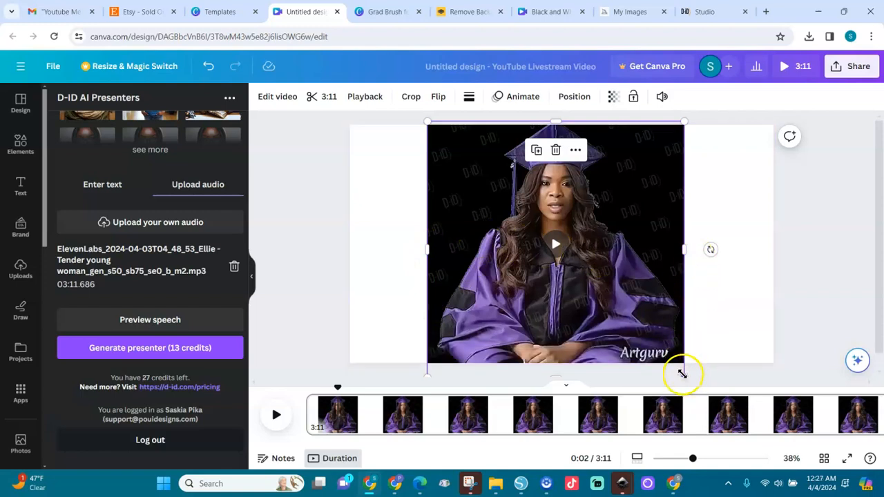
pyautogui.moveTo(682, 374); pyautogui.dragTo(723, 394)
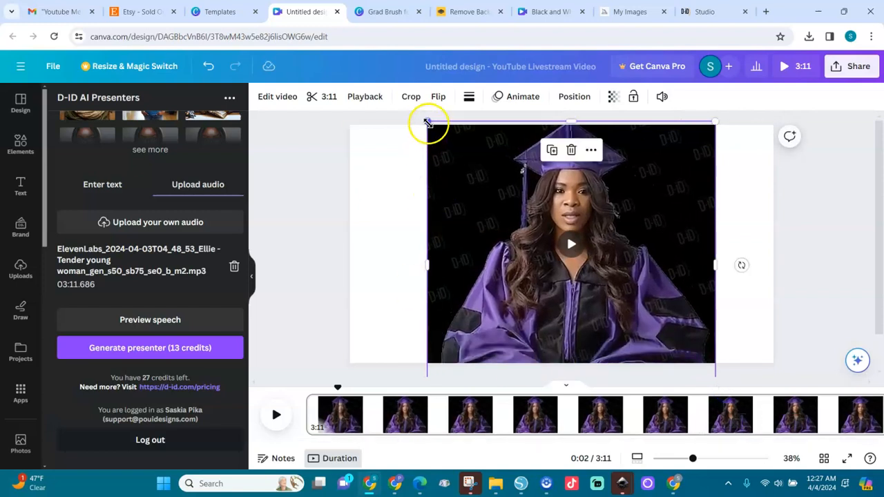
# Move the presenter video to the canvas's left edge and enlarge it so it fills the whole canvas
pyautogui.moveTo(519, 207); pyautogui.dragTo(441, 213)
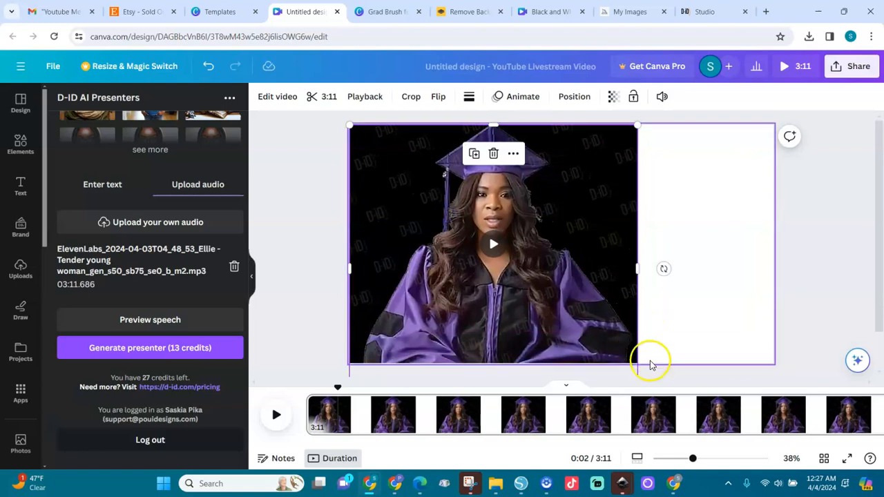
pyautogui.moveTo(879, 265); pyautogui.dragTo(881, 316)
pyautogui.moveTo(637, 369); pyautogui.dragTo(874, 410)
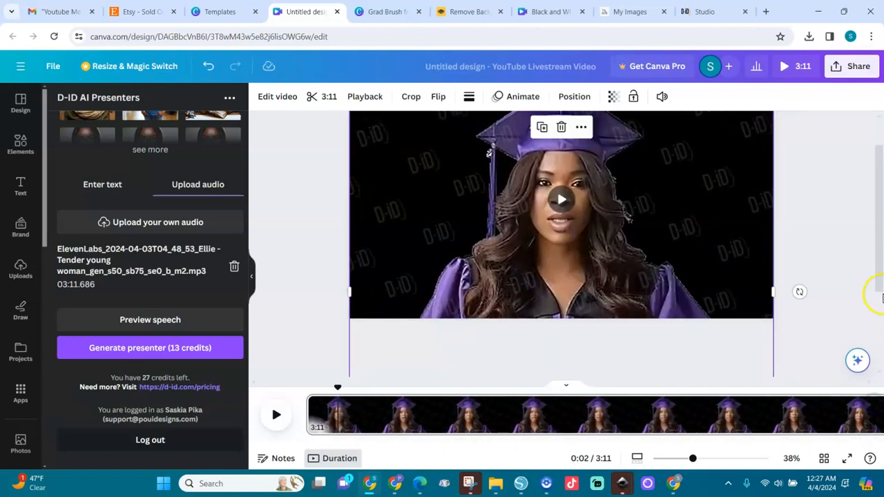
pyautogui.click(850, 278)
pyautogui.moveTo(879, 279); pyautogui.dragTo(588, 260)
pyautogui.scroll(1, 594, 227)
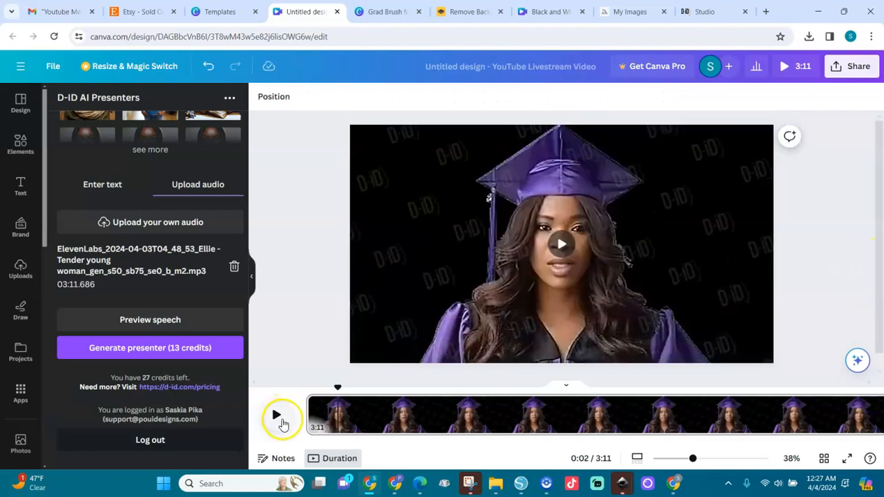
# Play the design for a short while to preview the presenter video, then pause it
pyautogui.click(281, 420)
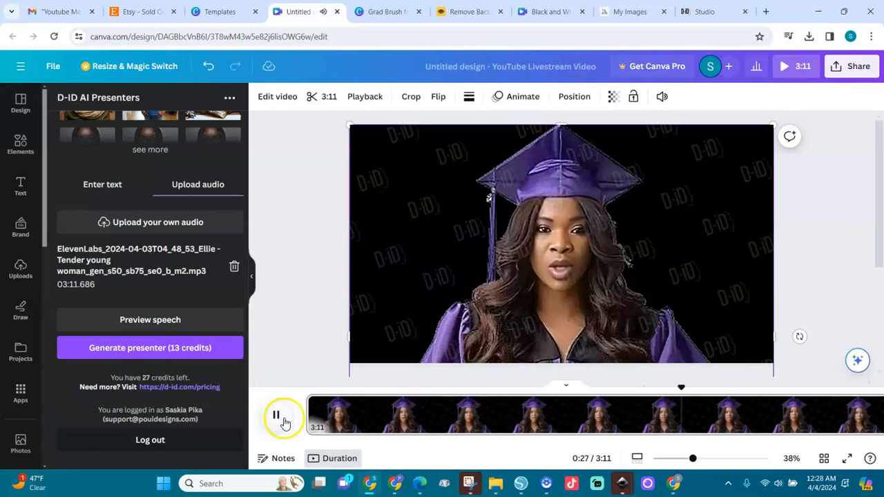
pyautogui.click(272, 418)
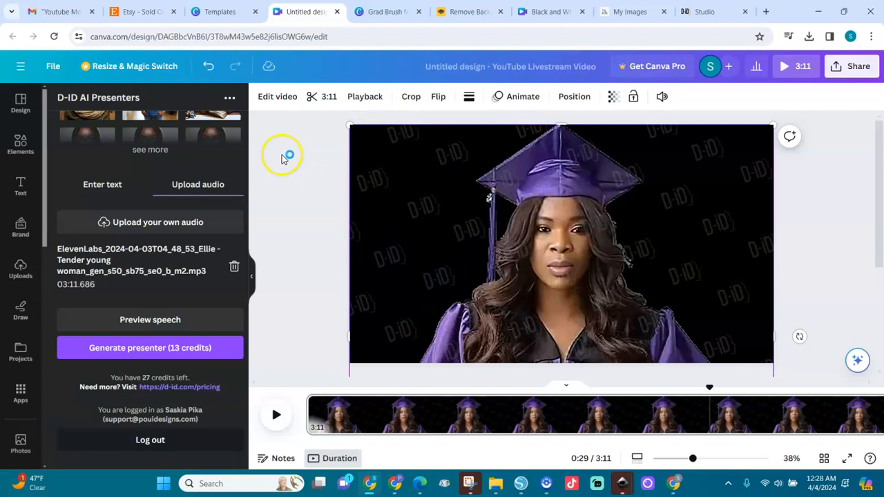
# Reopen the D-ID AI Presenters app at its audio upload section and play the presenter video on the canvas
pyautogui.click(20, 392)
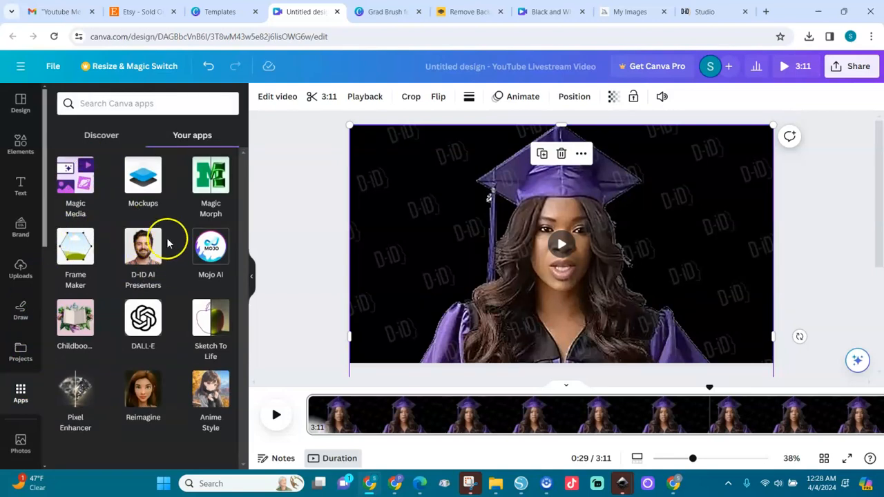
pyautogui.click(142, 256)
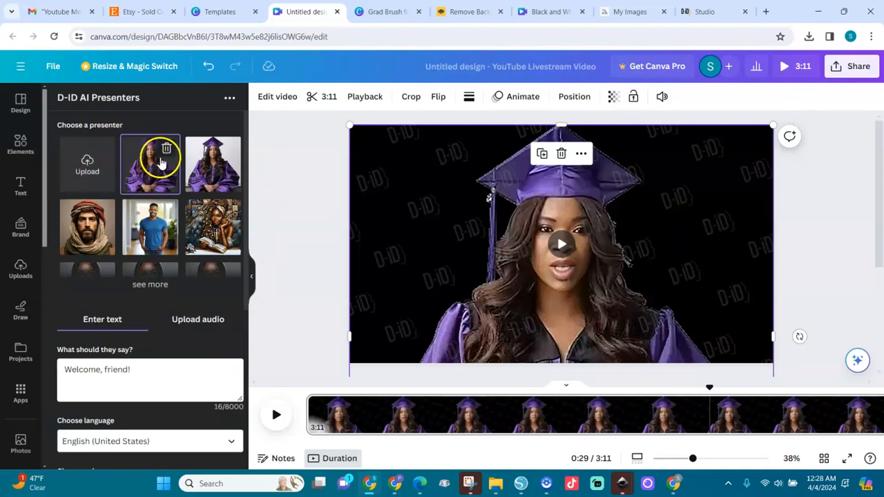
pyautogui.click(203, 320)
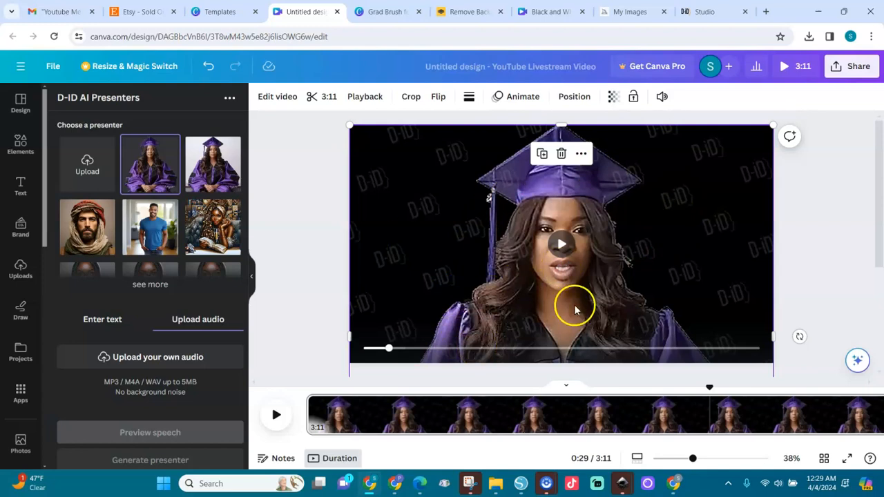
pyautogui.click(561, 245)
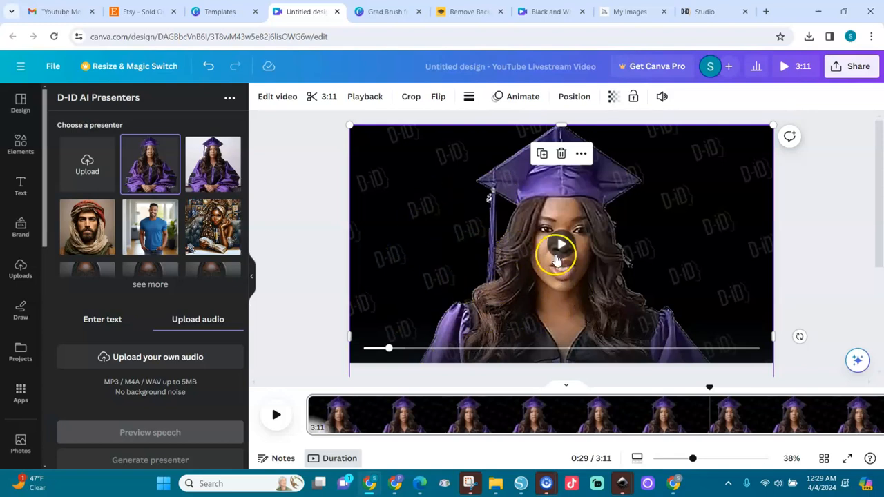